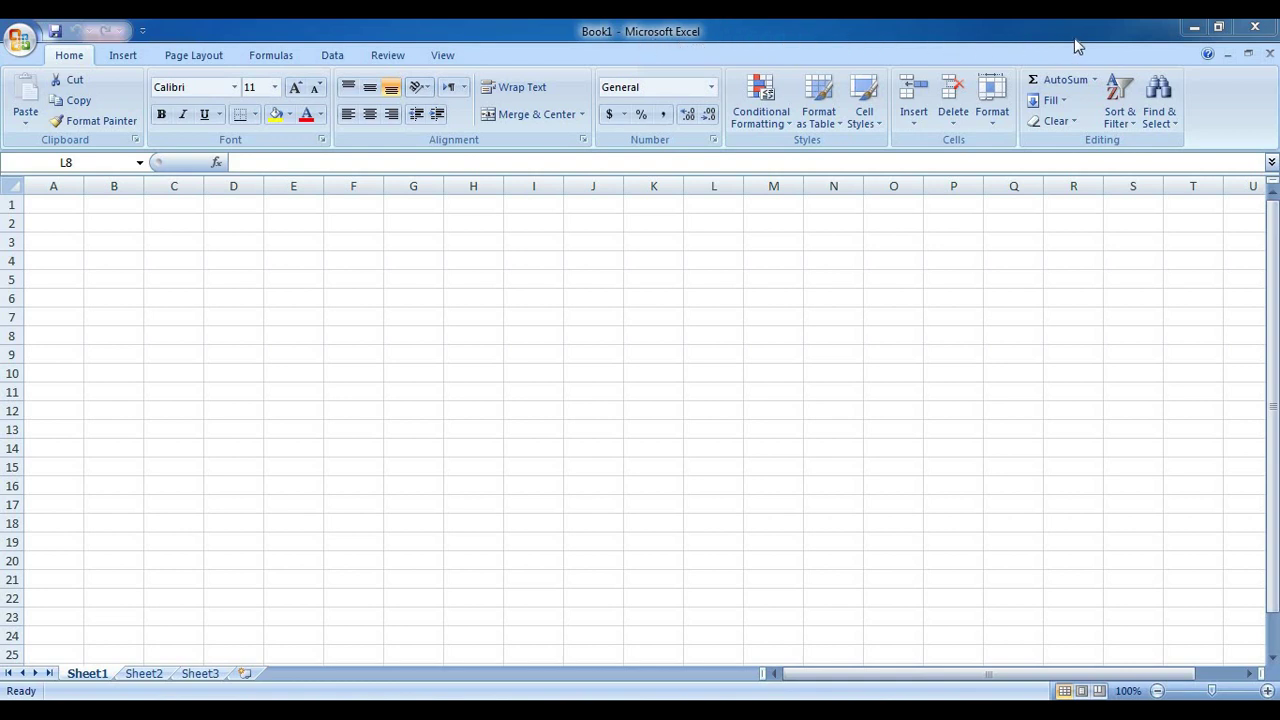
Minimize the Excel window, bring it back, shrink it, then maximize it again
{"action": "left_click", "coordinate": [1192, 30]}
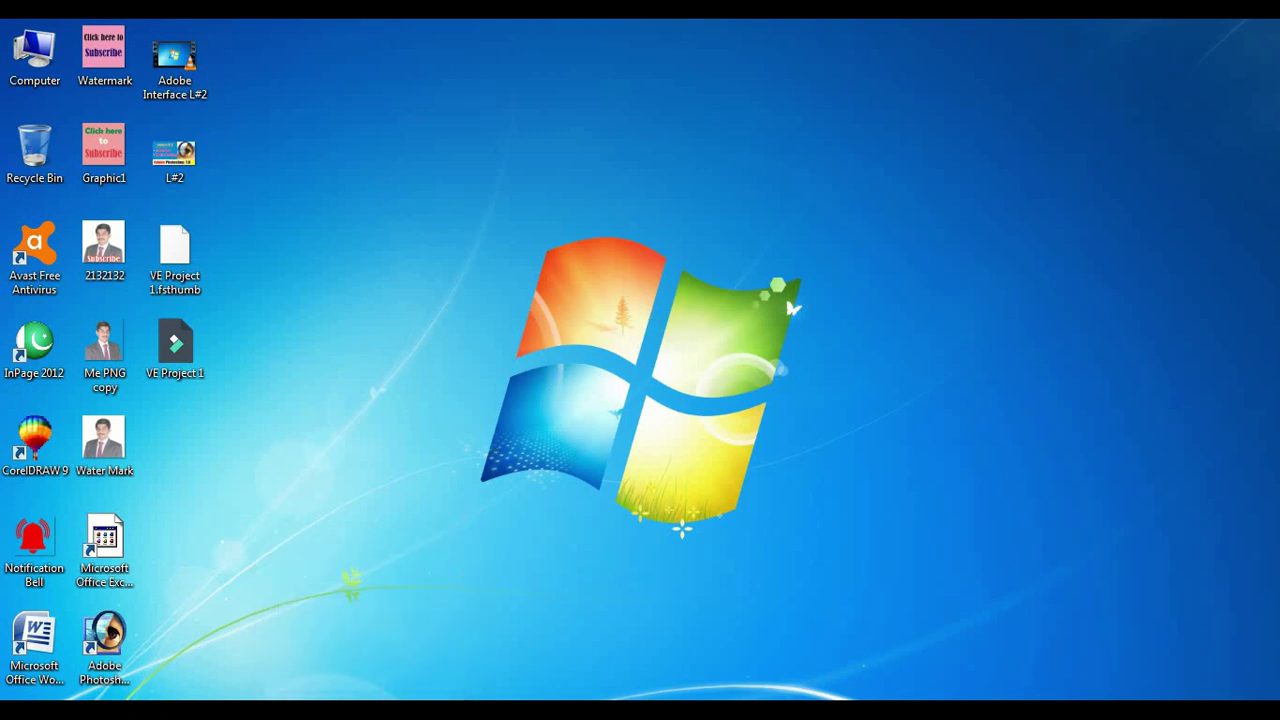
{"action": "key", "text": "alt+Tab"}
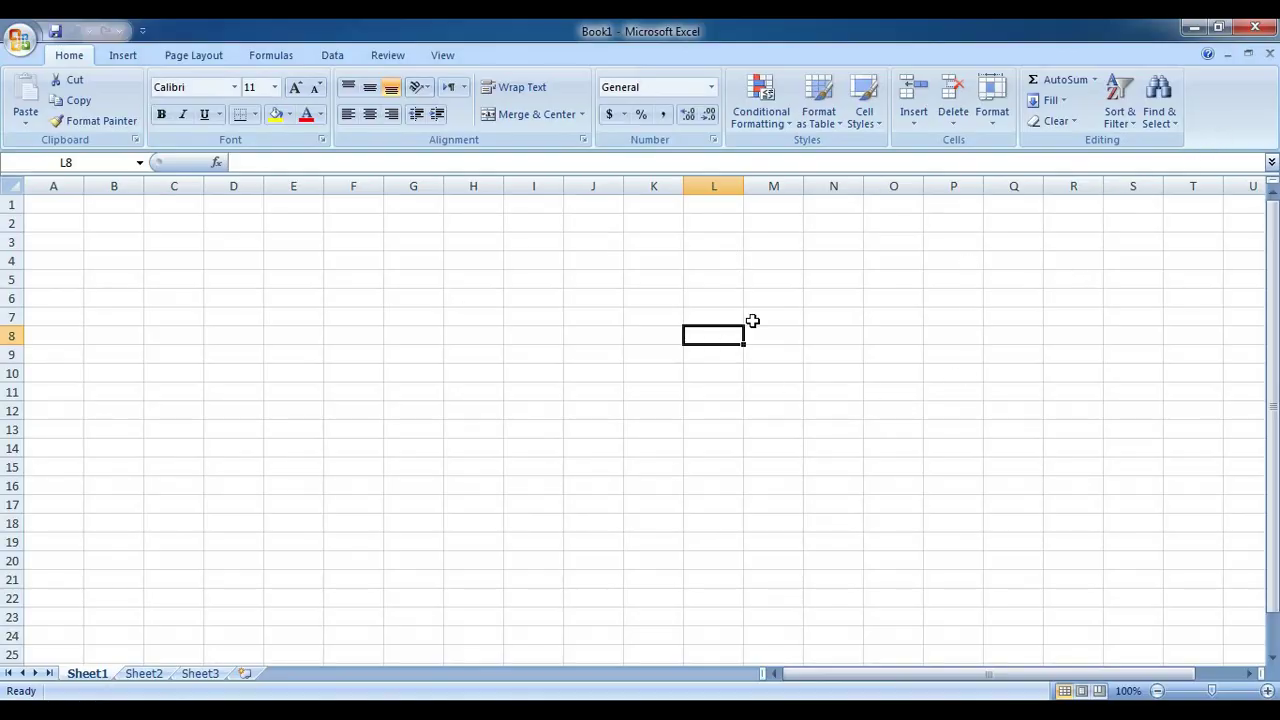
{"action": "left_click", "coordinate": [1219, 30]}
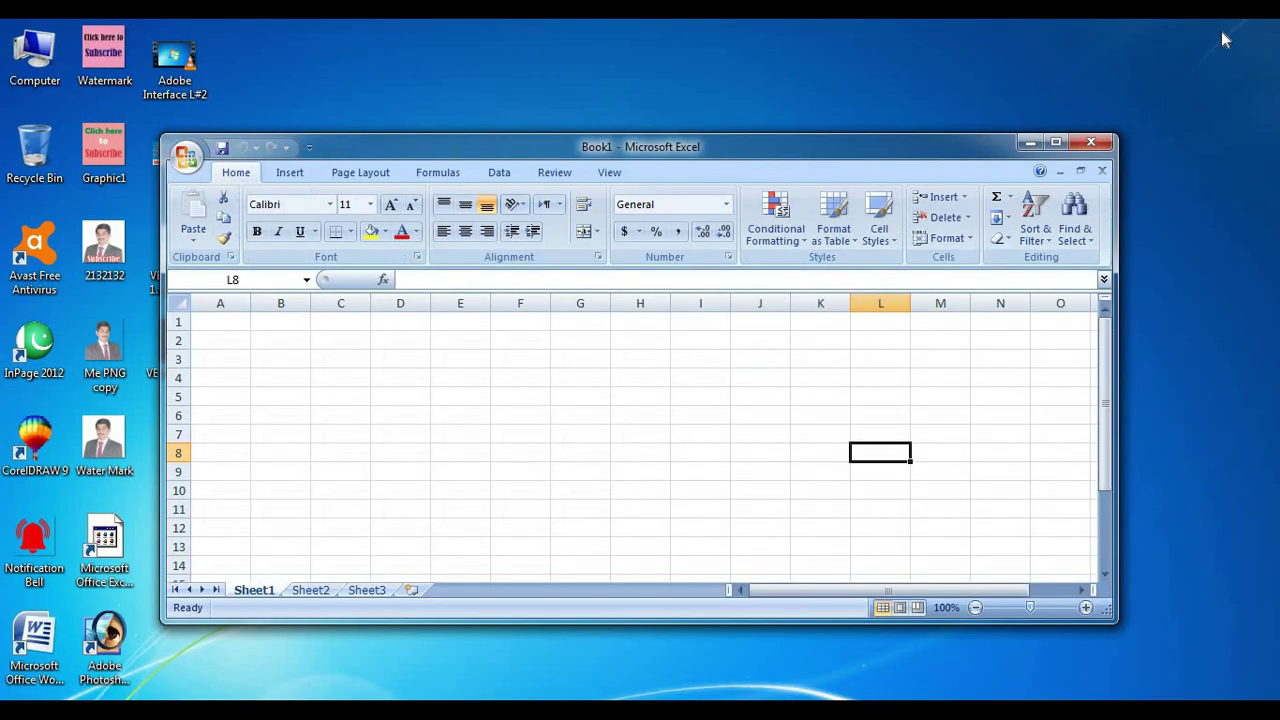
{"action": "left_click", "coordinate": [1056, 143]}
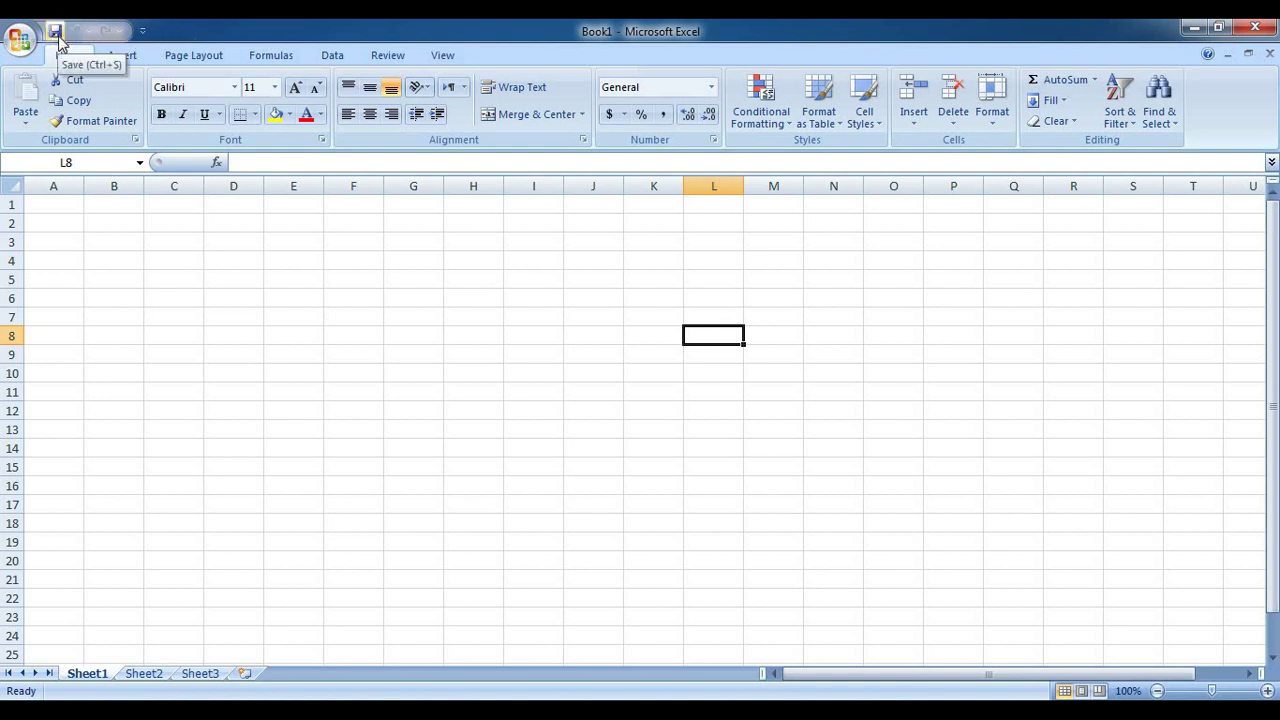
Add New and E-mail to the Quick Access Toolbar
{"action": "left_click", "coordinate": [142, 32]}
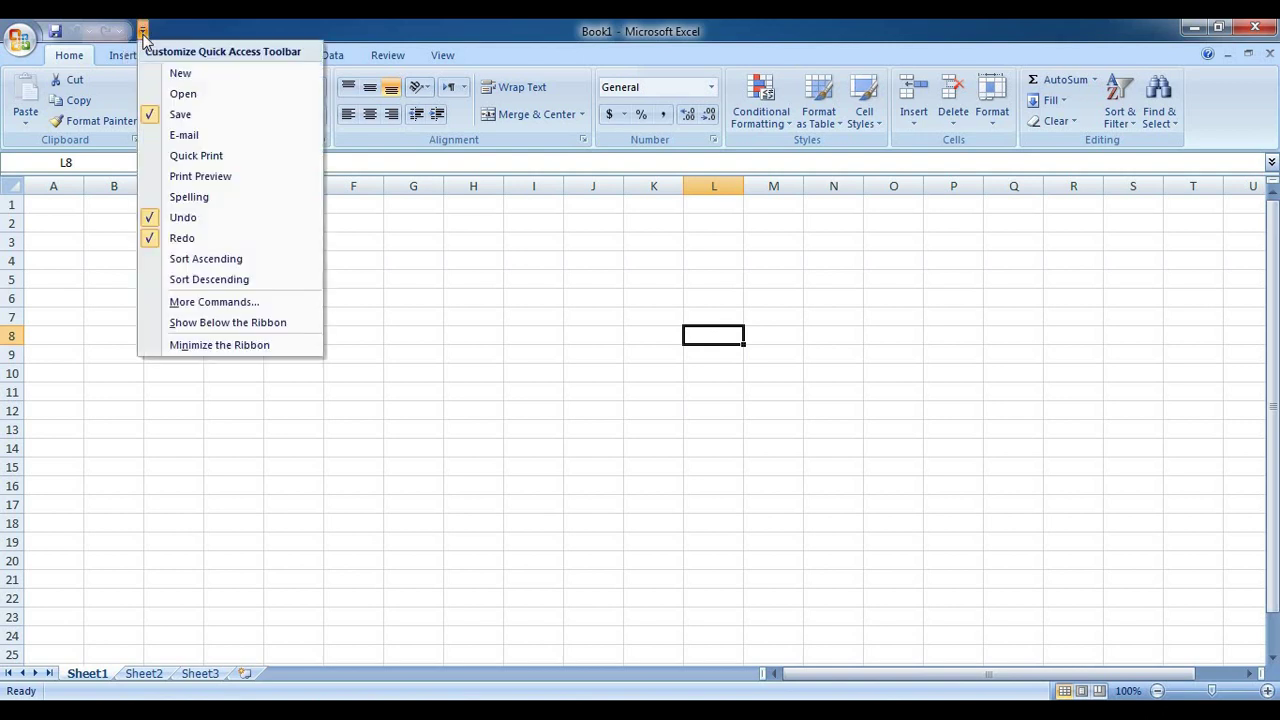
{"action": "left_click", "coordinate": [176, 74]}
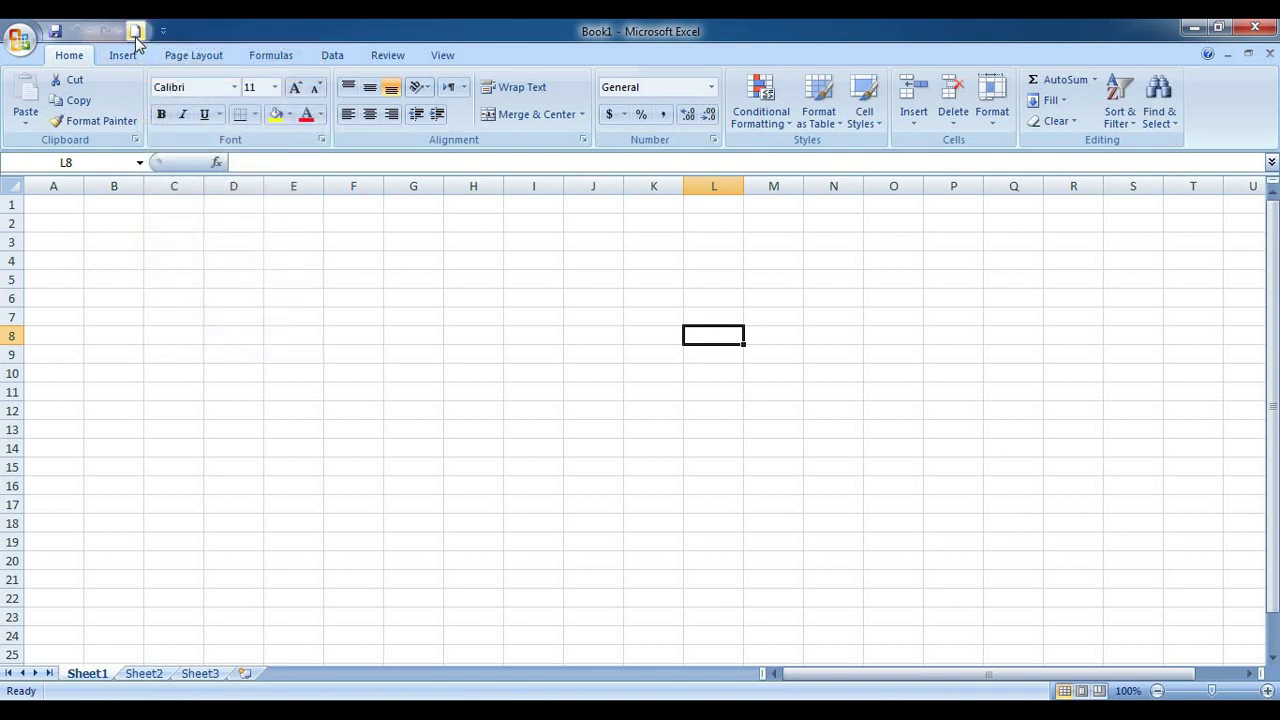
{"action": "left_click", "coordinate": [164, 33]}
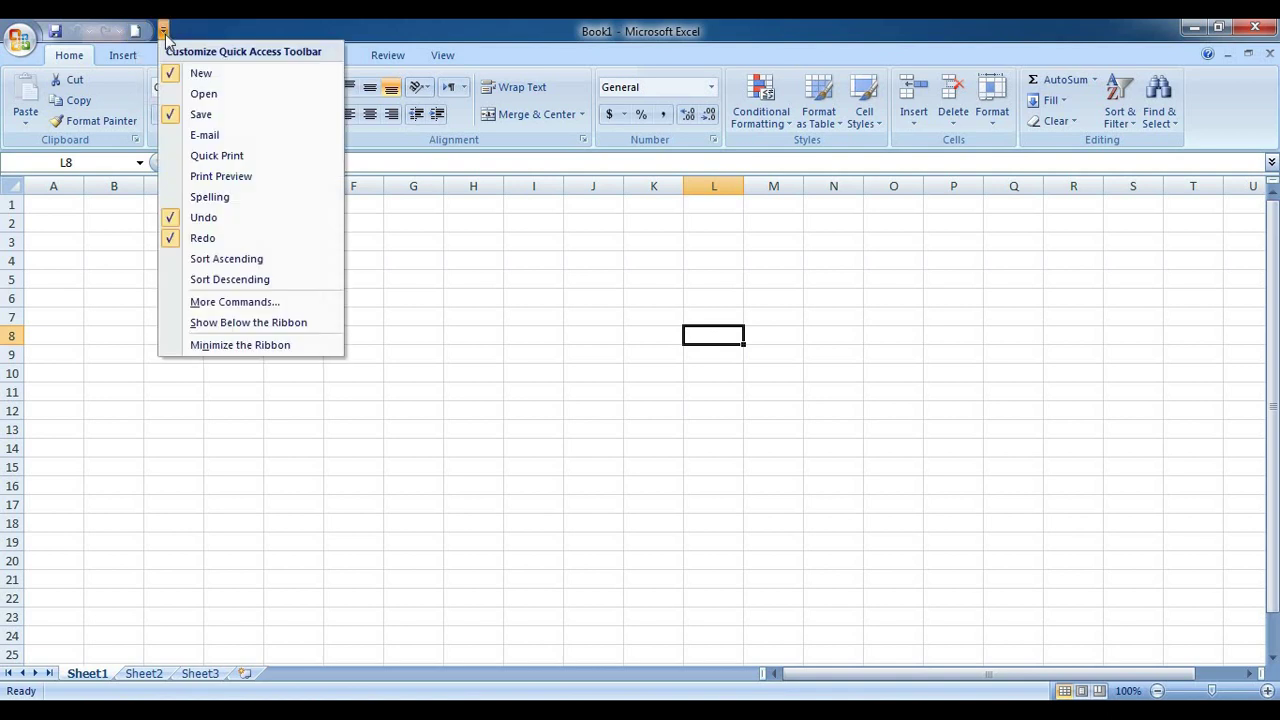
{"action": "left_click", "coordinate": [203, 139]}
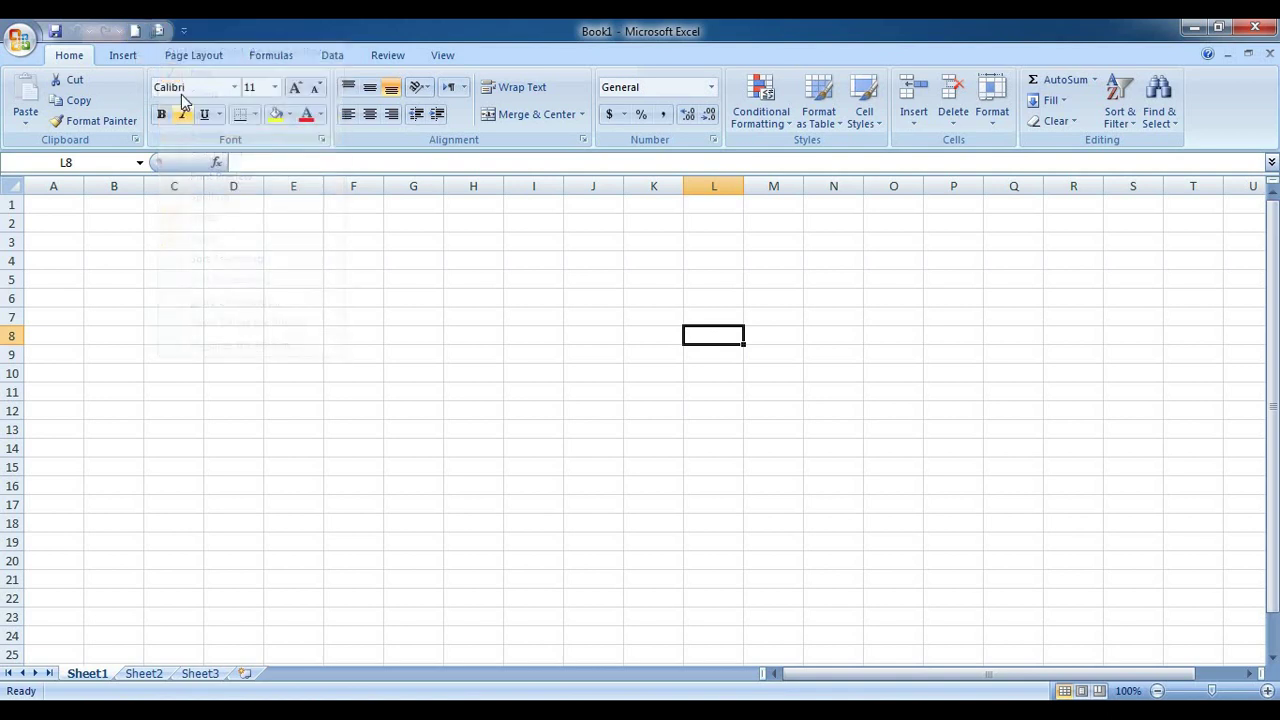
Remove New and E-mail from the toolbar again and go to More Commands
{"action": "left_click", "coordinate": [184, 33]}
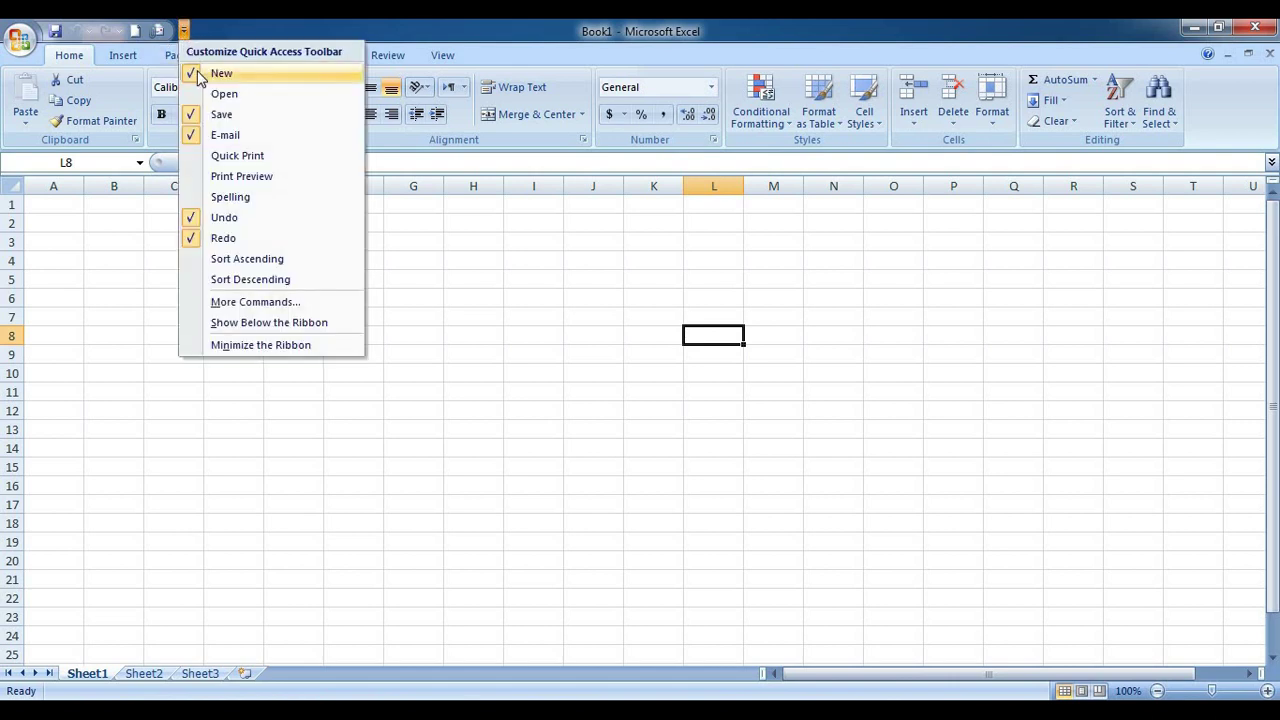
{"action": "left_click", "coordinate": [197, 72]}
{"action": "left_click", "coordinate": [163, 31]}
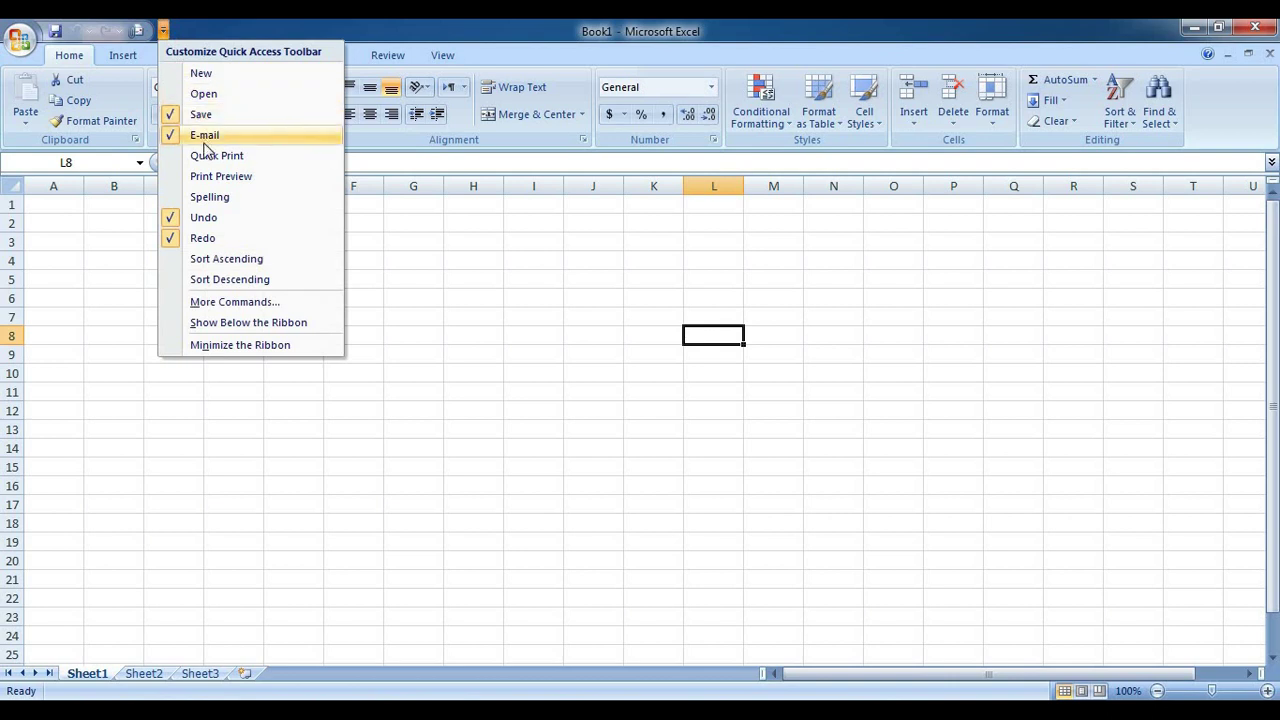
{"action": "left_click", "coordinate": [204, 138]}
{"action": "left_click", "coordinate": [143, 31]}
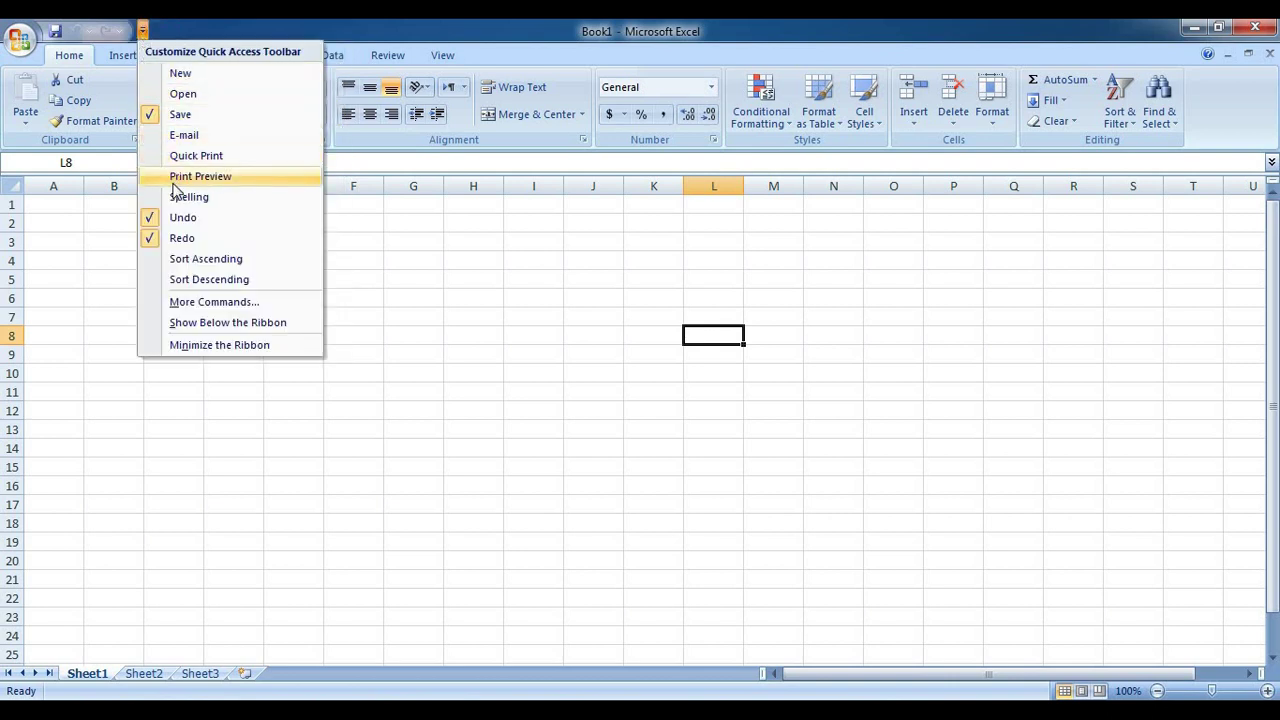
{"action": "left_click", "coordinate": [240, 305]}
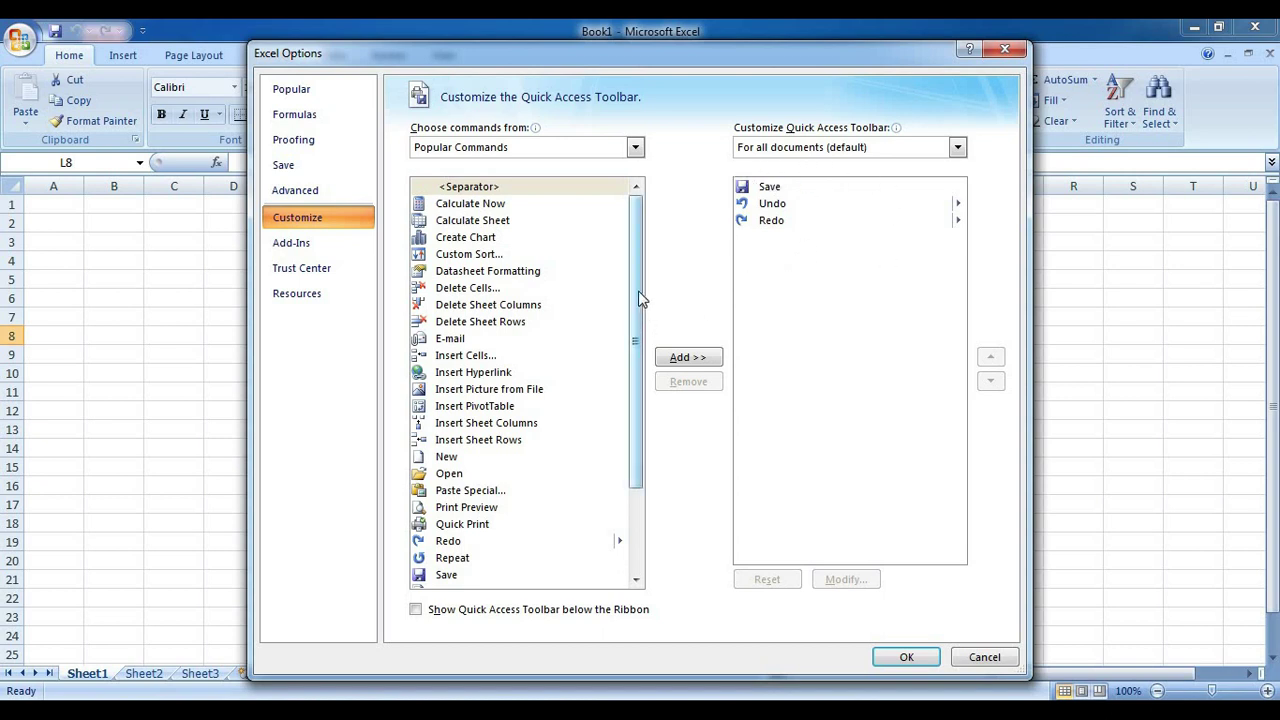
Select Custom Sort... in the commands list, cancel Excel Options, then select cell B2
{"action": "left_click_drag", "start_coordinate": [640, 297], "coordinate": [550, 198]}
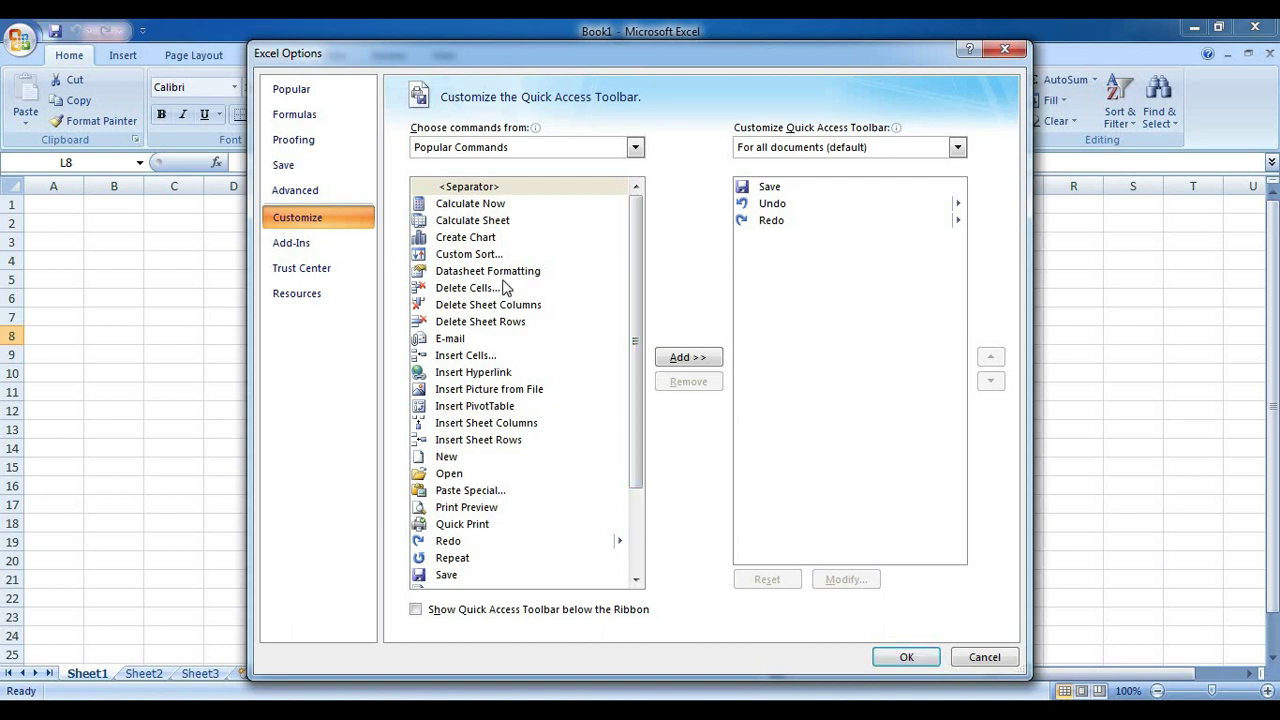
{"action": "left_click", "coordinate": [482, 254]}
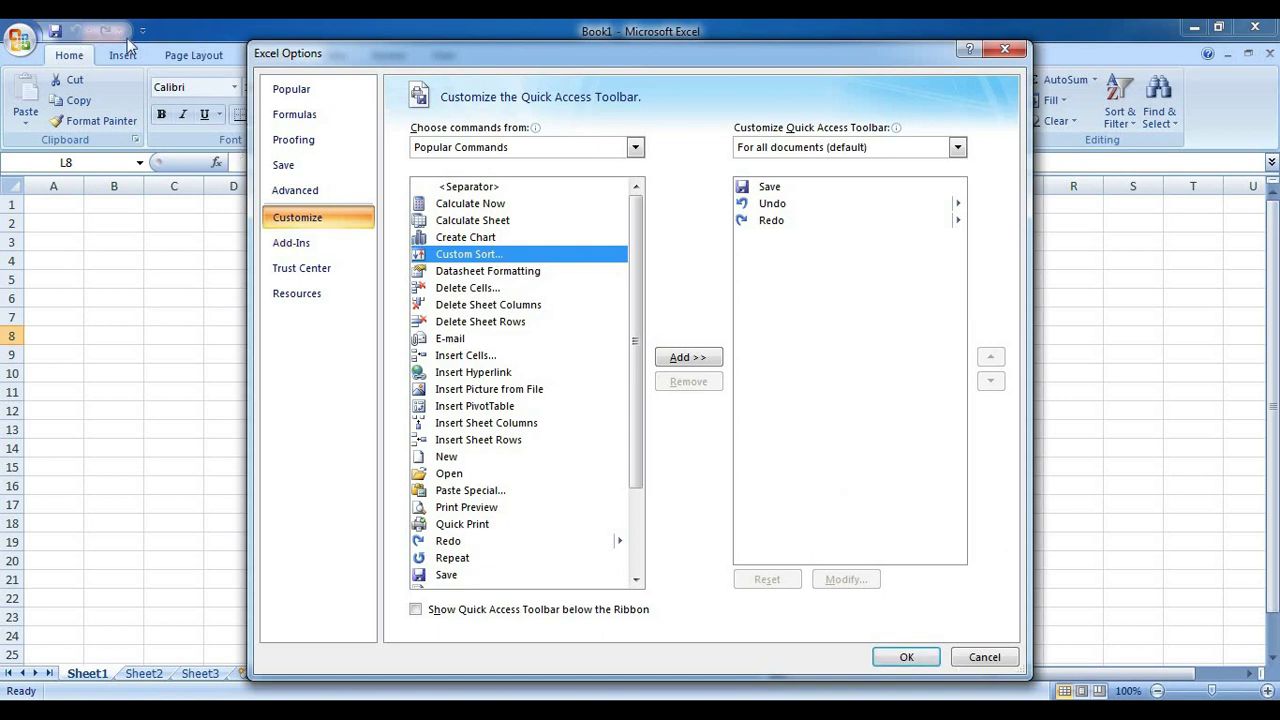
{"action": "left_click", "coordinate": [975, 665]}
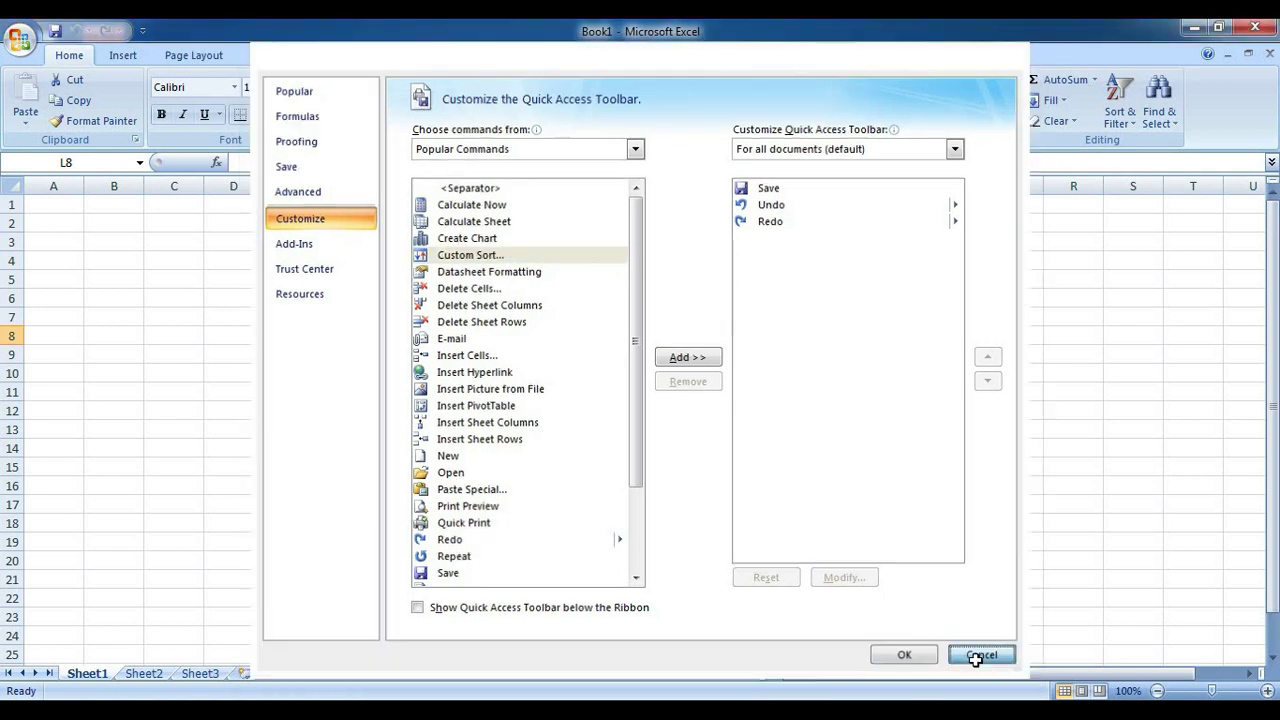
{"action": "left_click", "coordinate": [114, 223]}
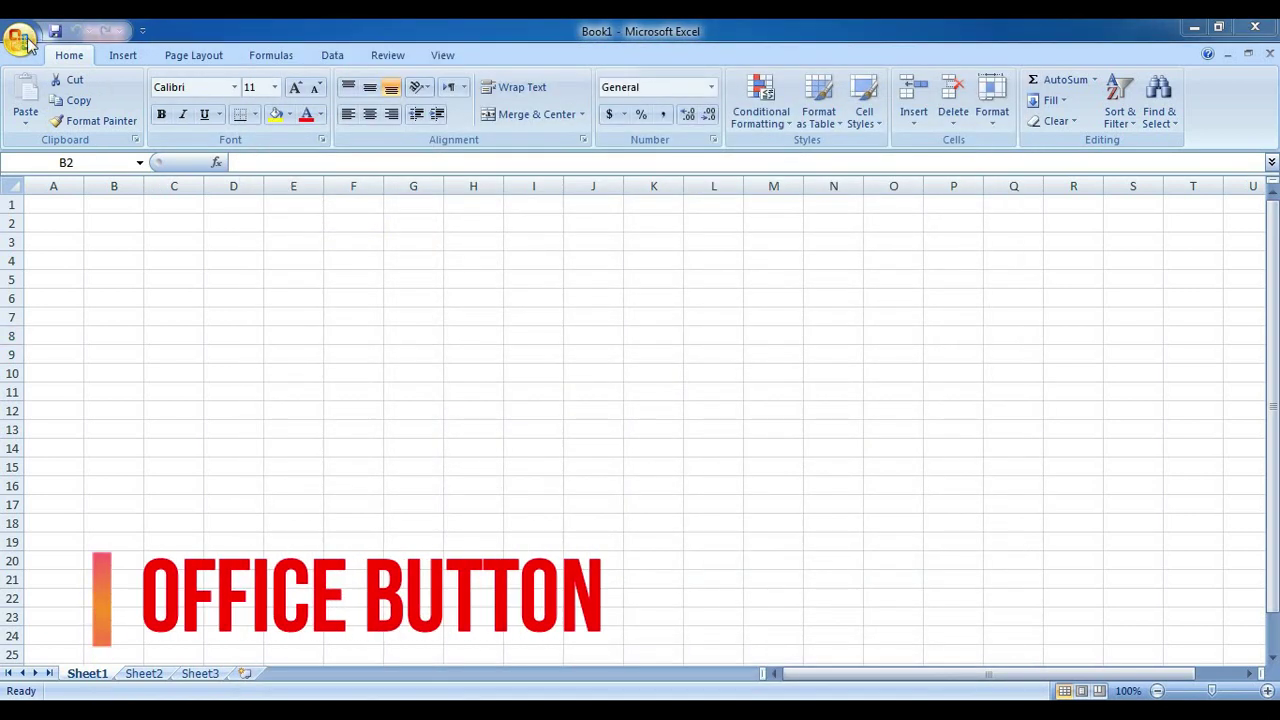
{"action": "left_click", "coordinate": [26, 42]}
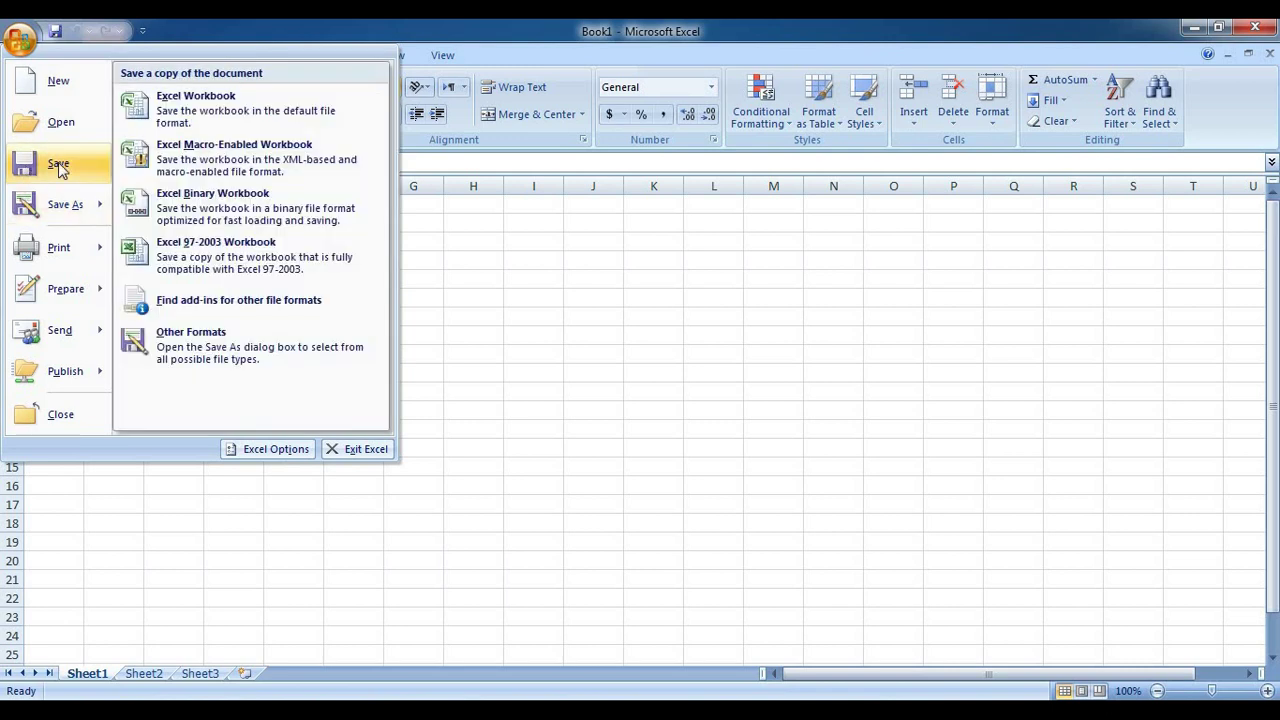
{"action": "mouse_move", "coordinate": [65, 204]}
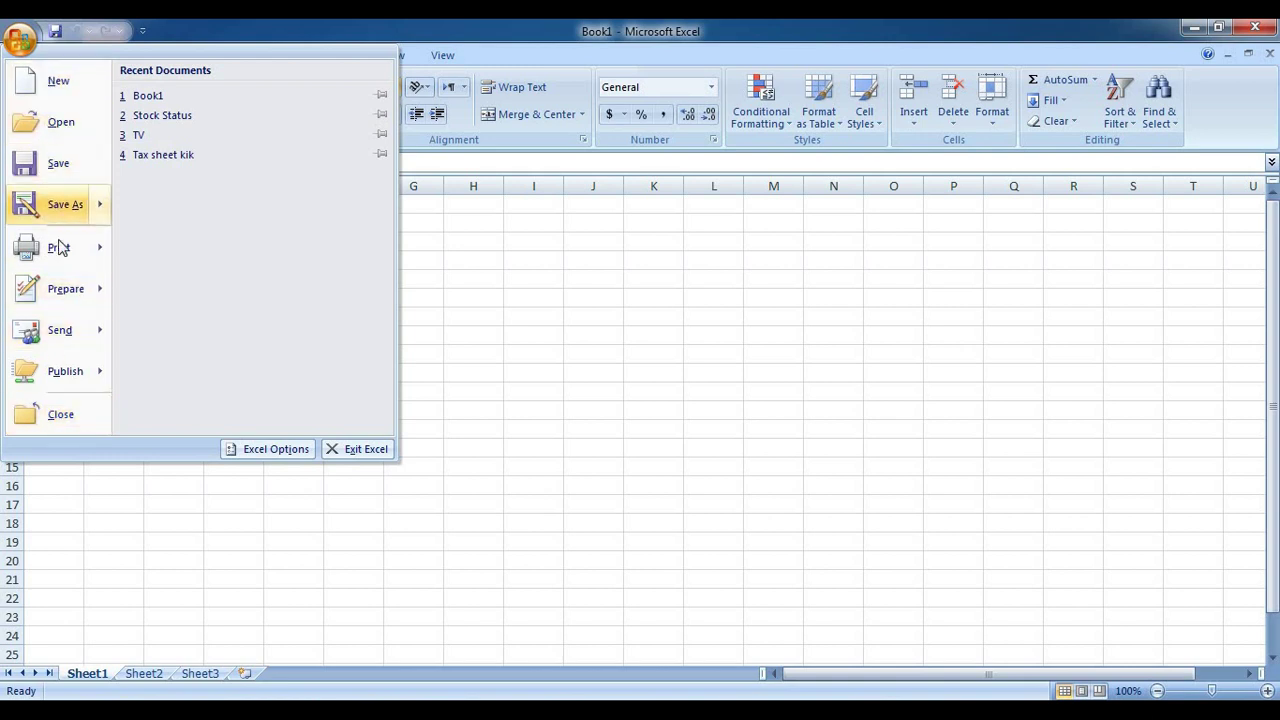
{"action": "mouse_move", "coordinate": [60, 336]}
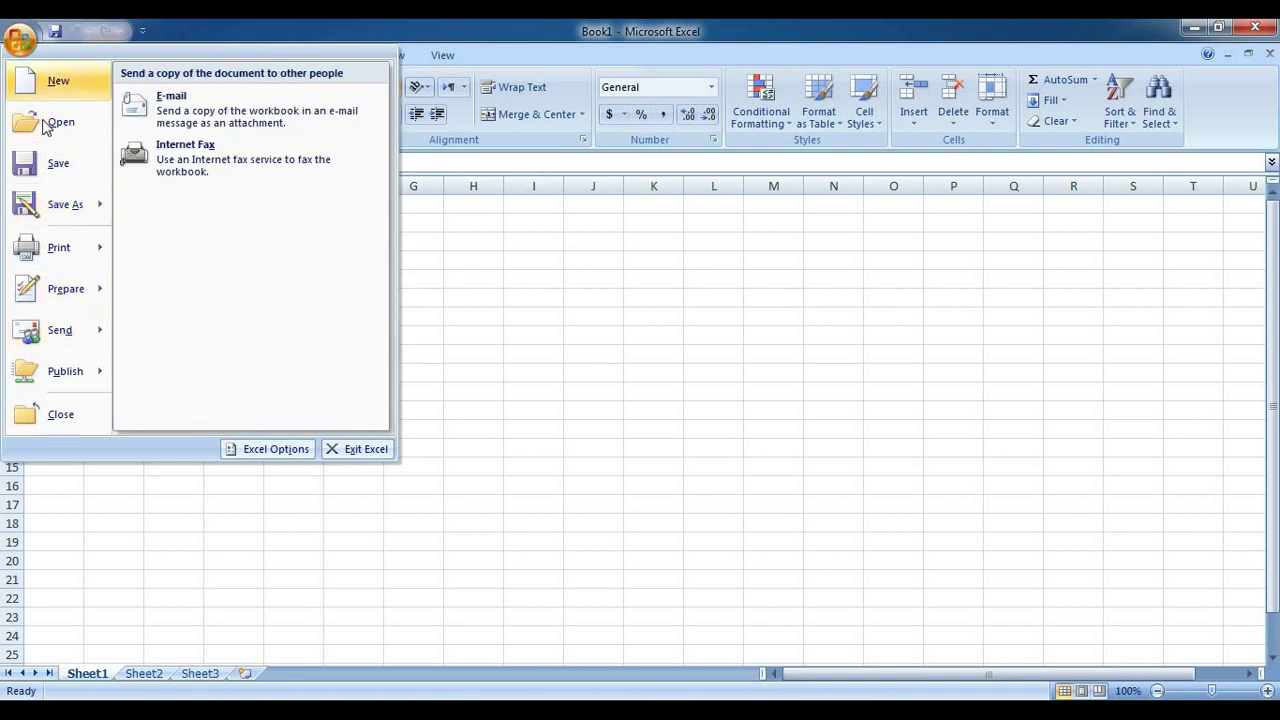
{"action": "left_click", "coordinate": [172, 497]}
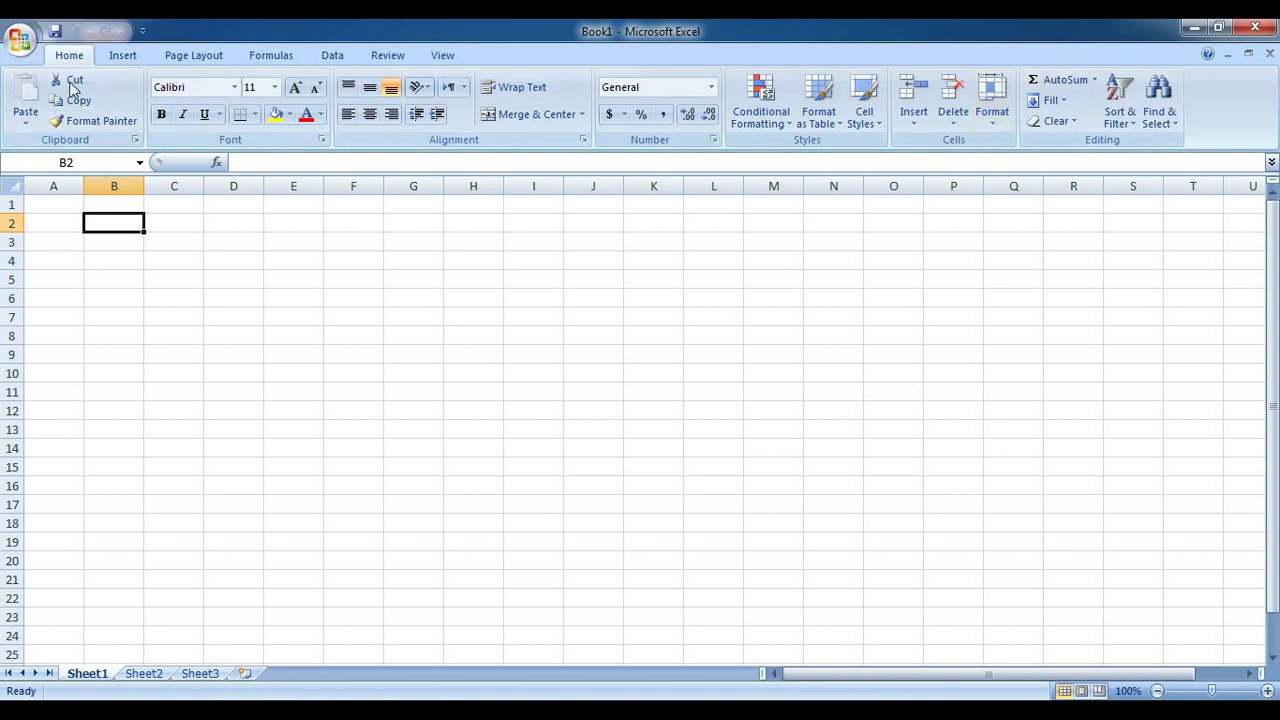
{"action": "left_click", "coordinate": [125, 60]}
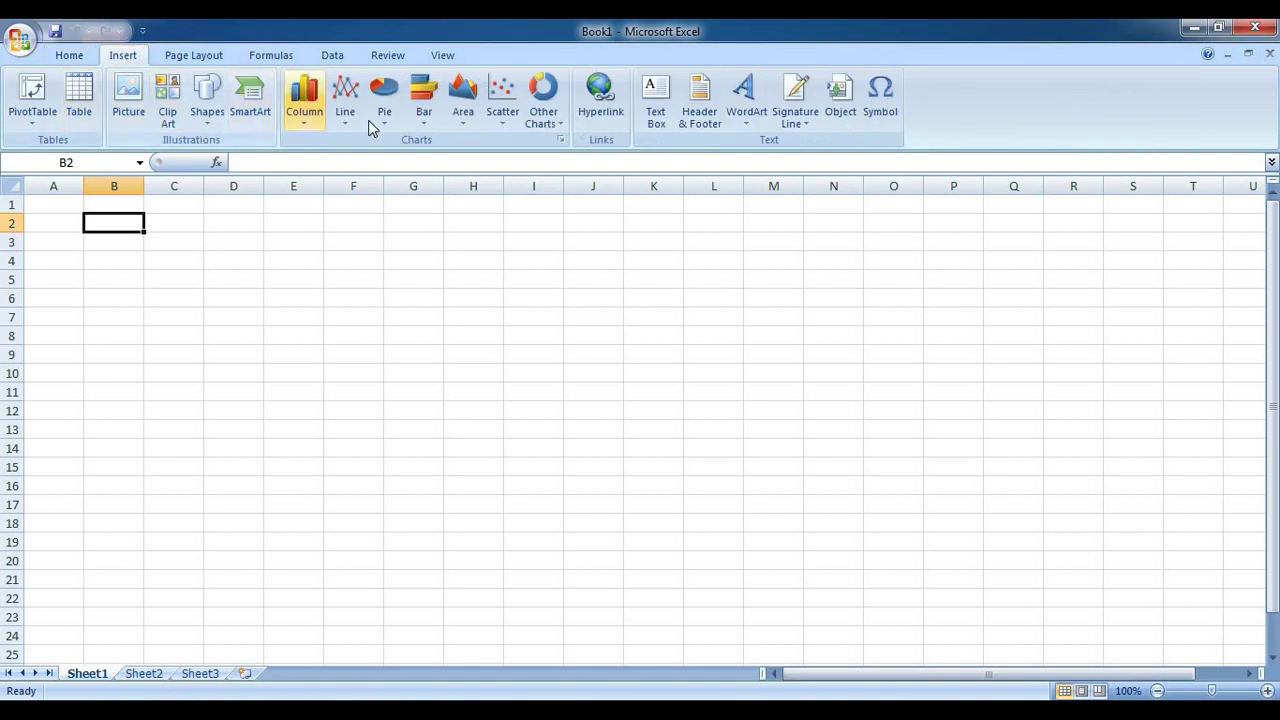
{"action": "left_click", "coordinate": [180, 58]}
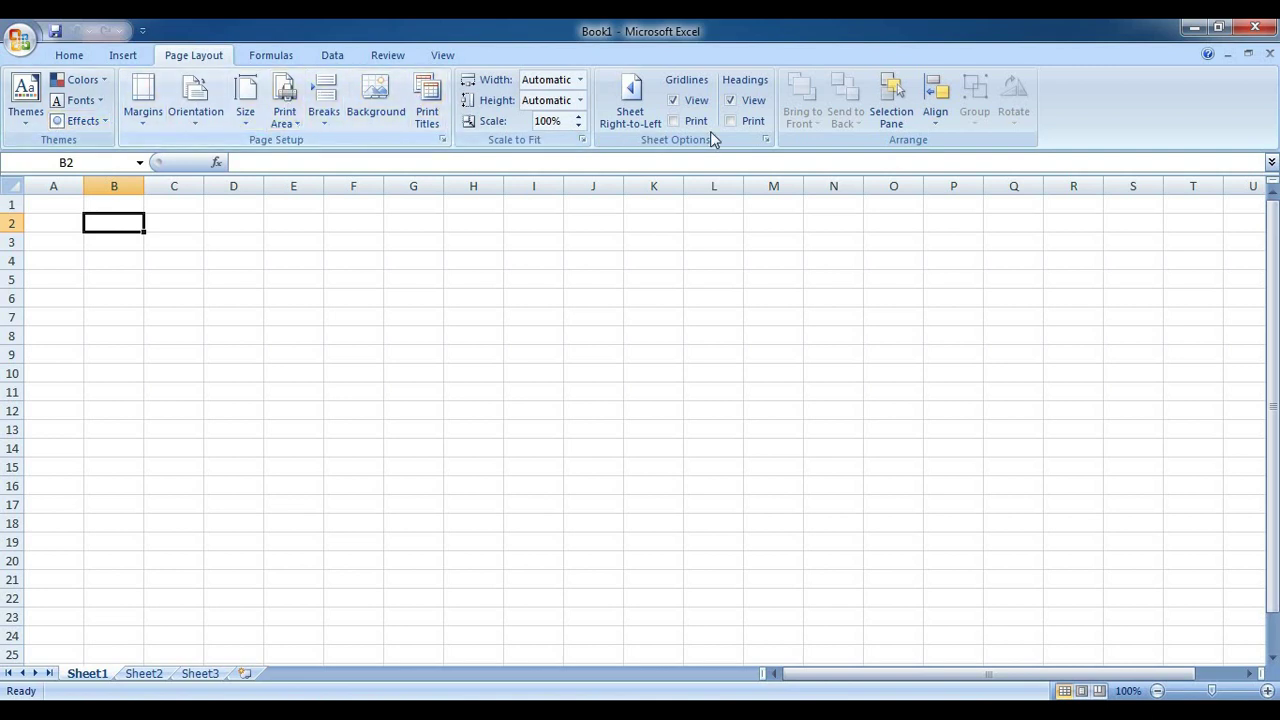
{"action": "left_click", "coordinate": [88, 57]}
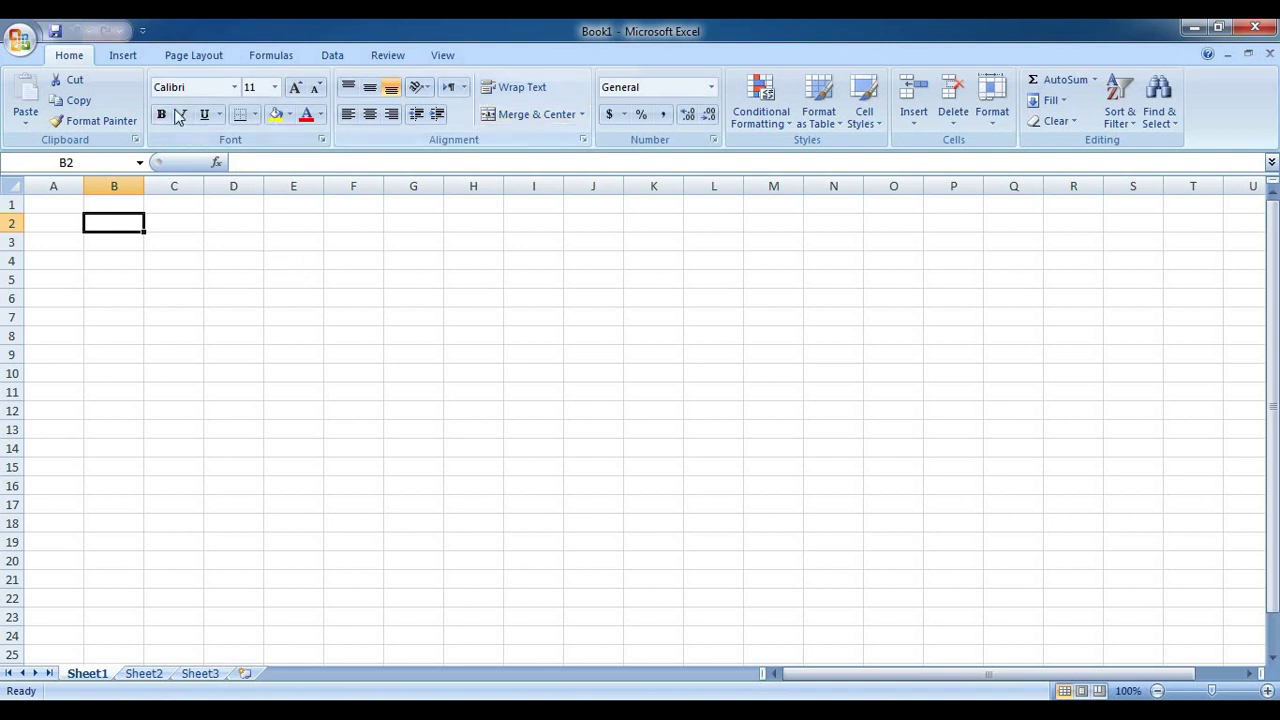
Browse the Insert, Page Layout, Formulas, Data, Review and View ribbons, then return to Home
{"action": "left_click", "coordinate": [121, 56]}
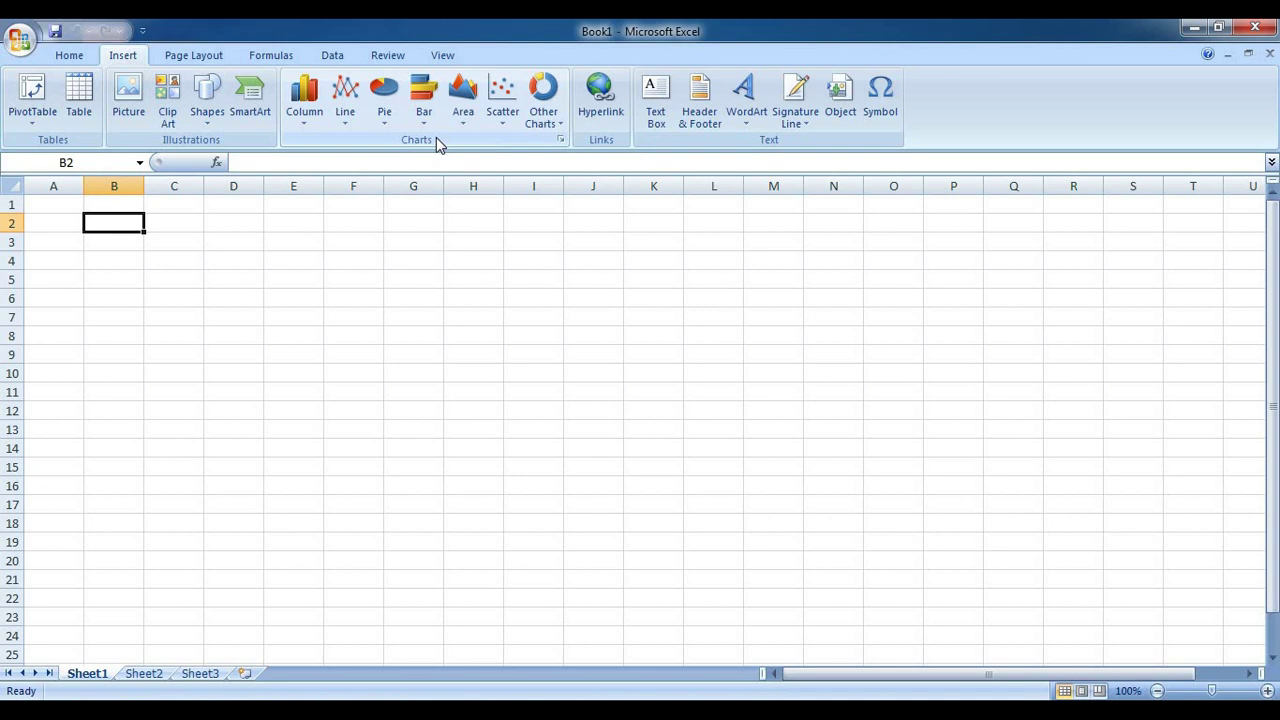
{"action": "left_click", "coordinate": [193, 56]}
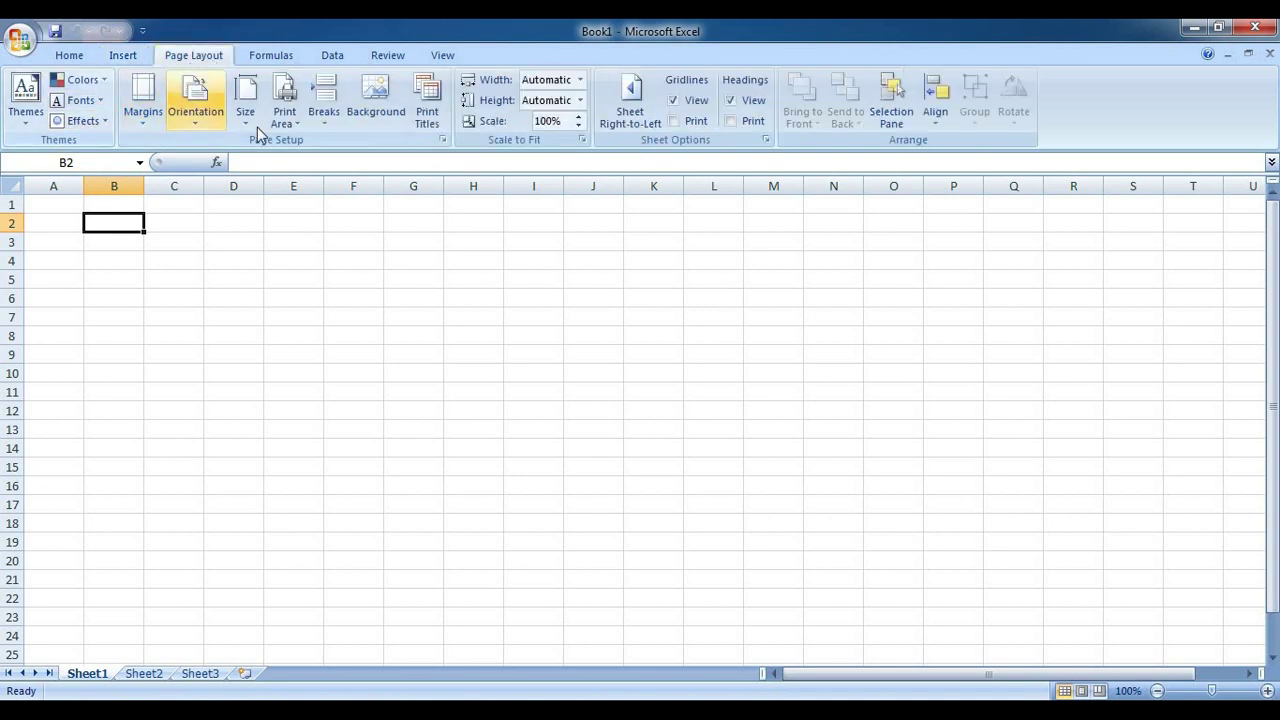
{"action": "left_click", "coordinate": [271, 57]}
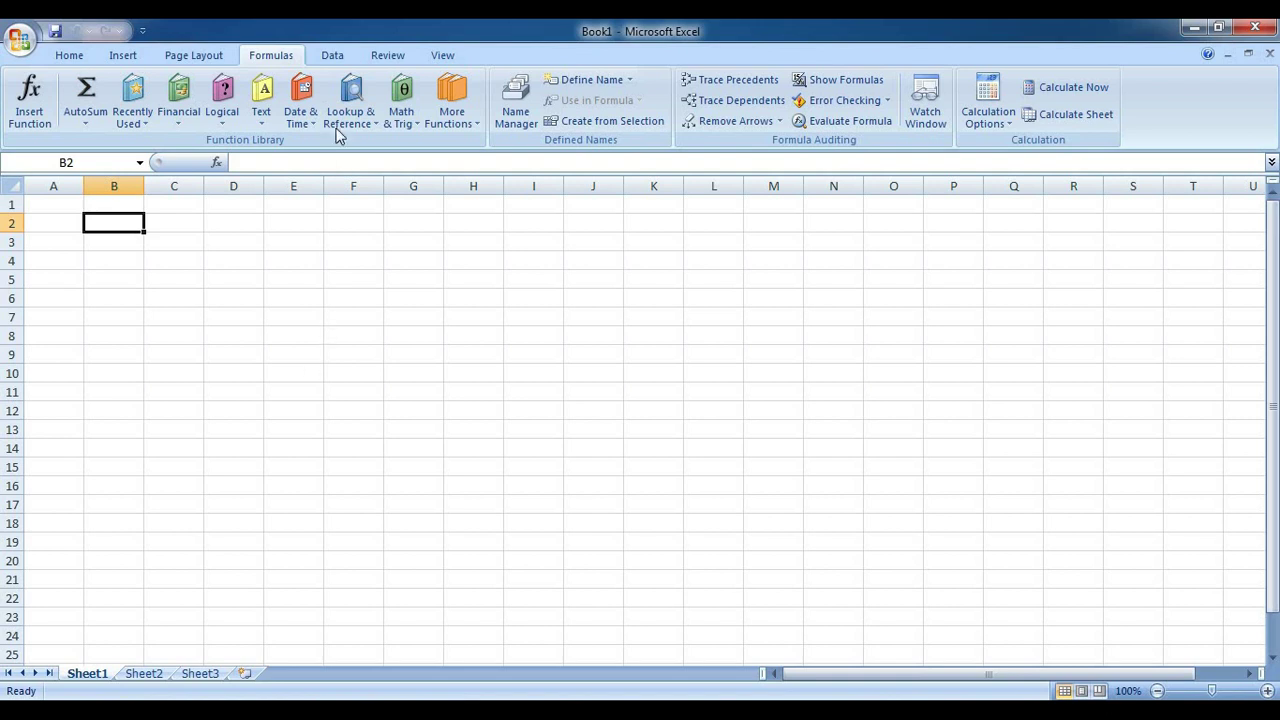
{"action": "left_click", "coordinate": [338, 57]}
{"action": "left_click", "coordinate": [390, 57]}
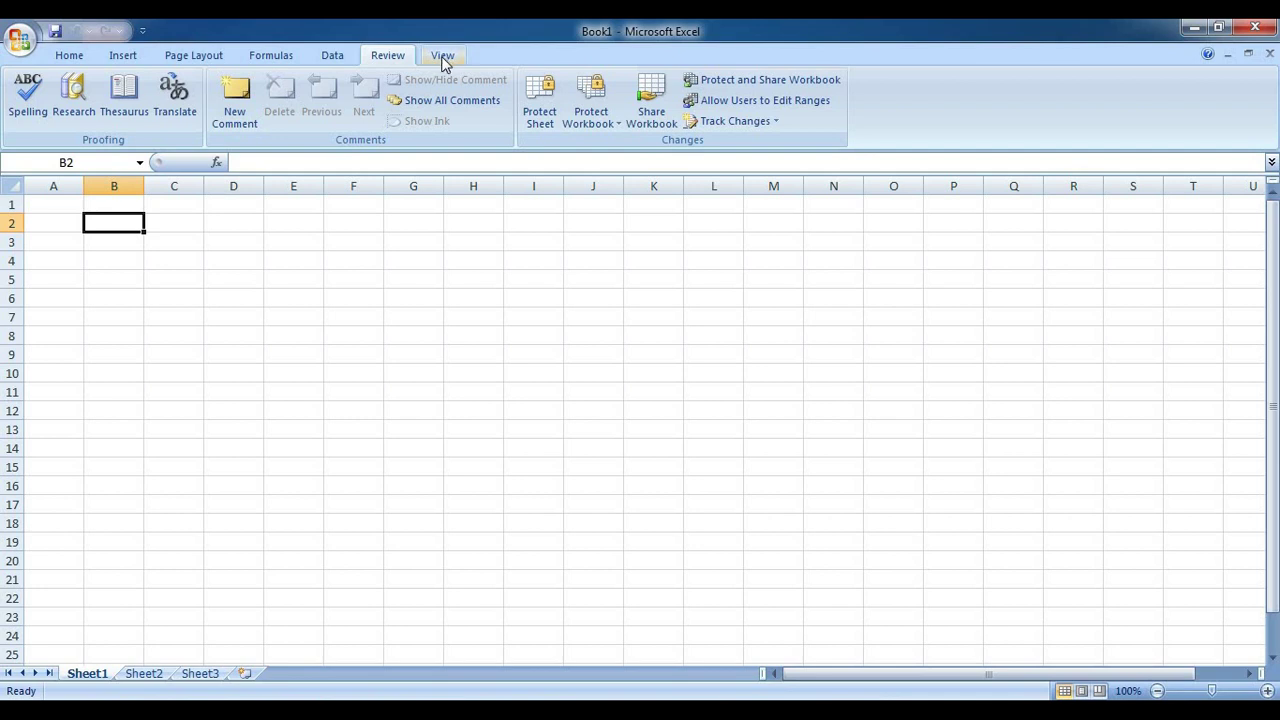
{"action": "left_click", "coordinate": [443, 58]}
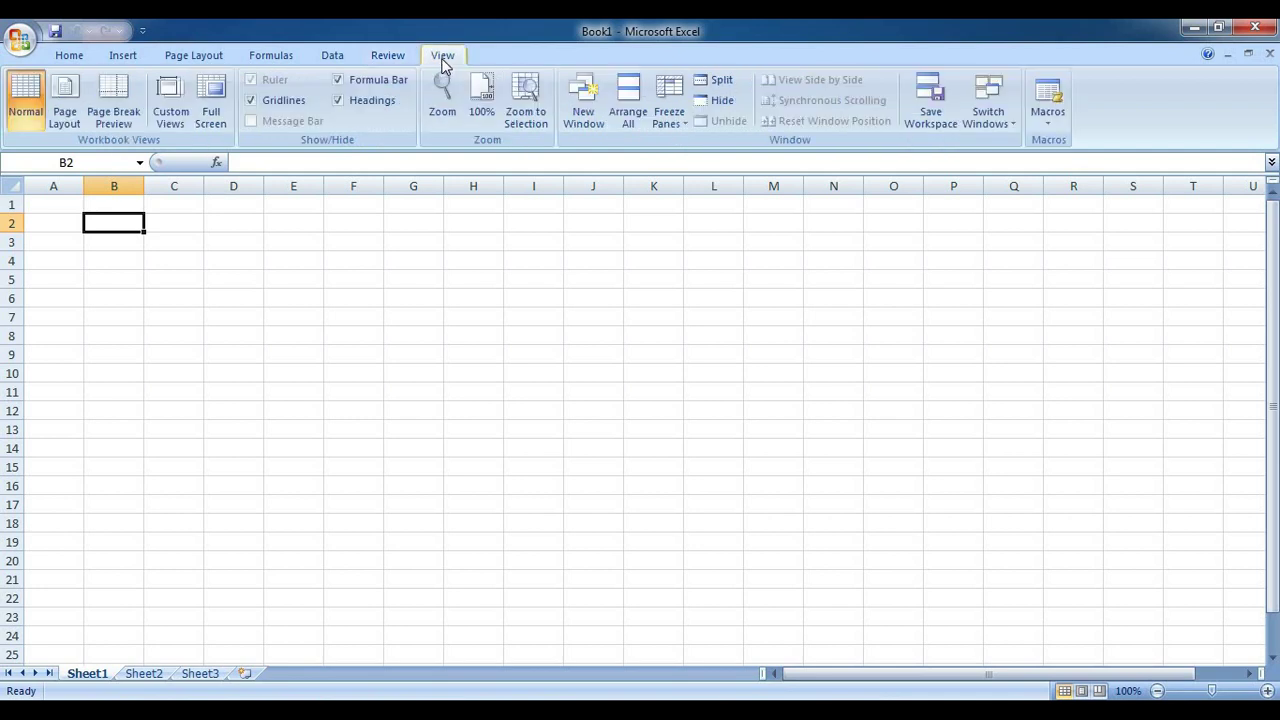
{"action": "left_click", "coordinate": [277, 58]}
{"action": "left_click", "coordinate": [197, 57]}
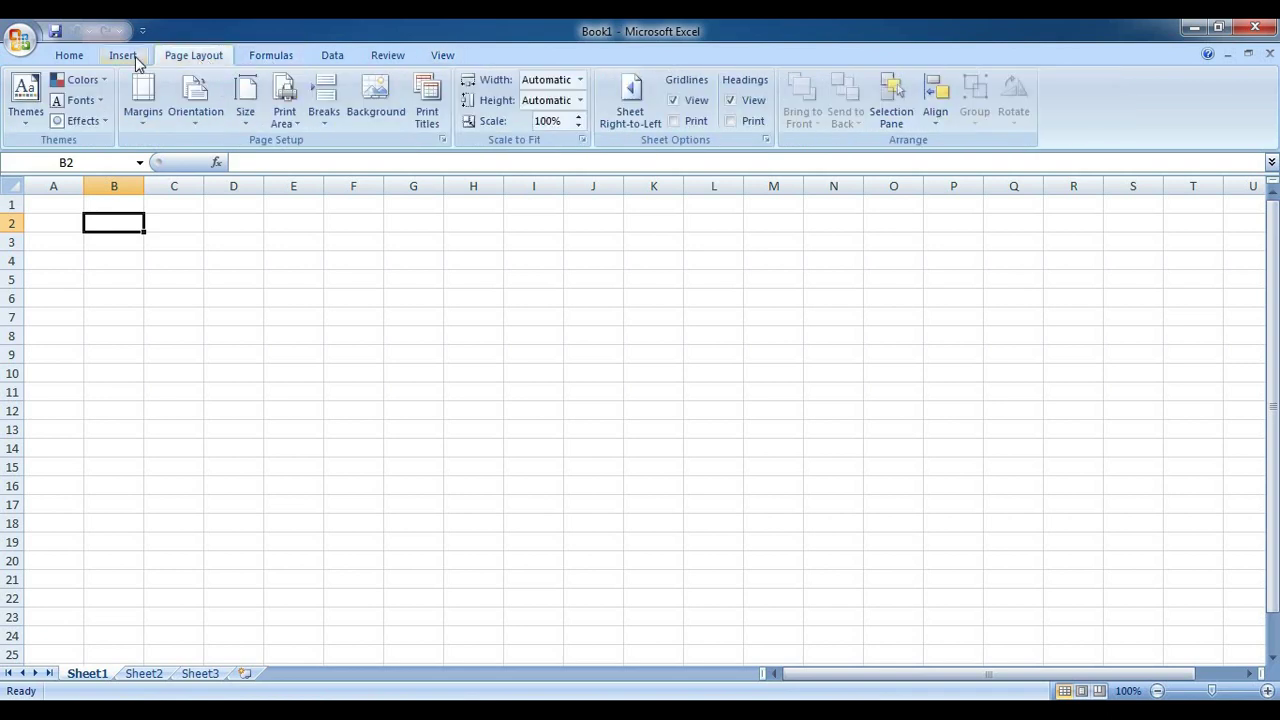
{"action": "left_click", "coordinate": [130, 57]}
{"action": "left_click", "coordinate": [66, 57]}
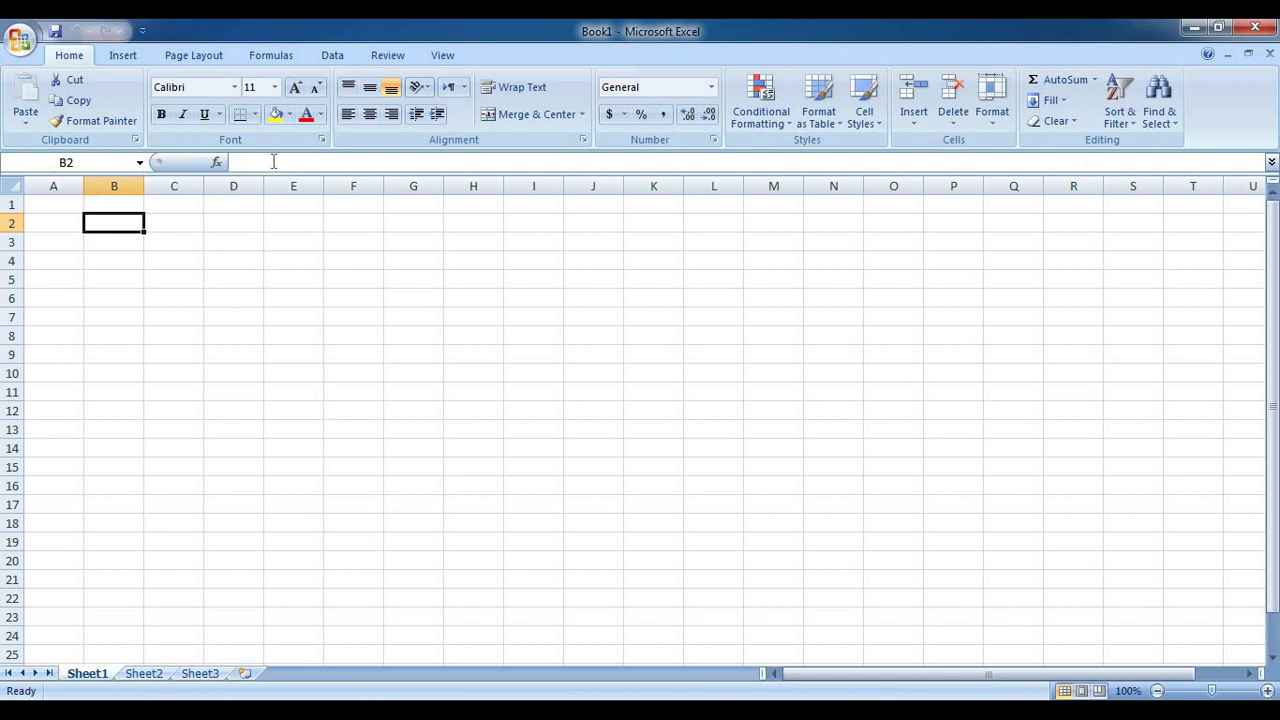
{"action": "left_click", "coordinate": [364, 162]}
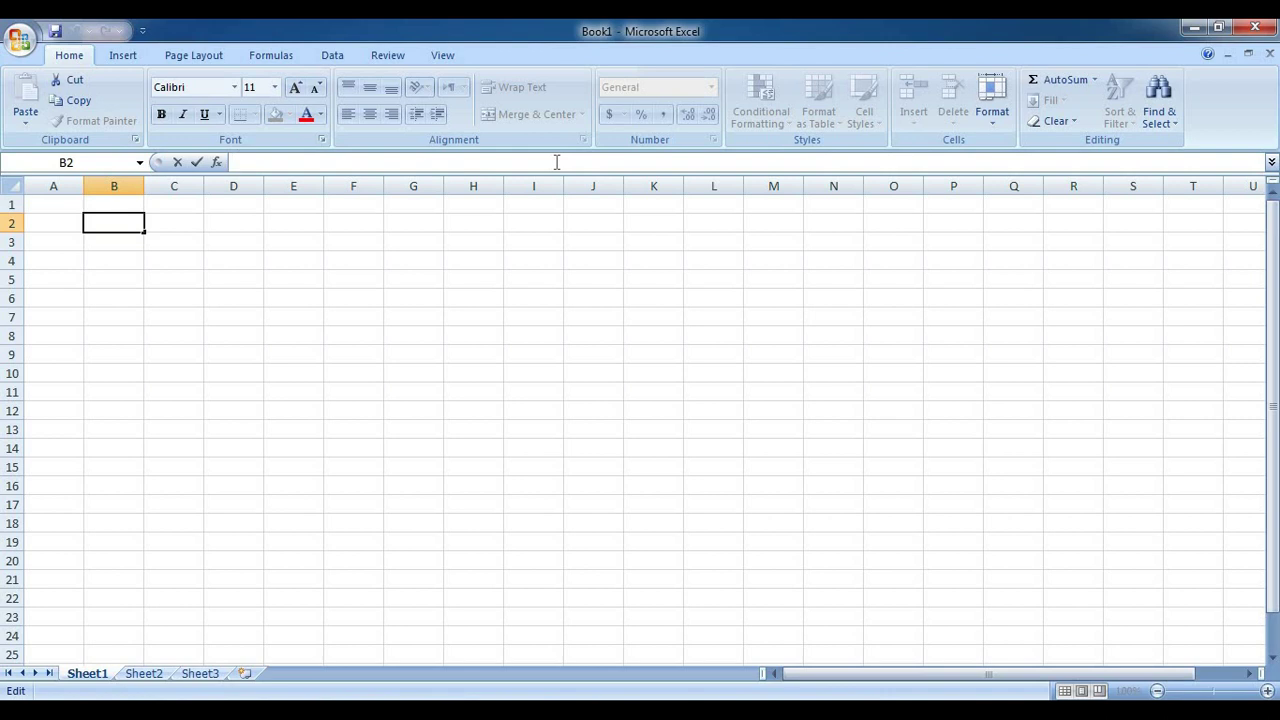
{"action": "left_click", "coordinate": [530, 352]}
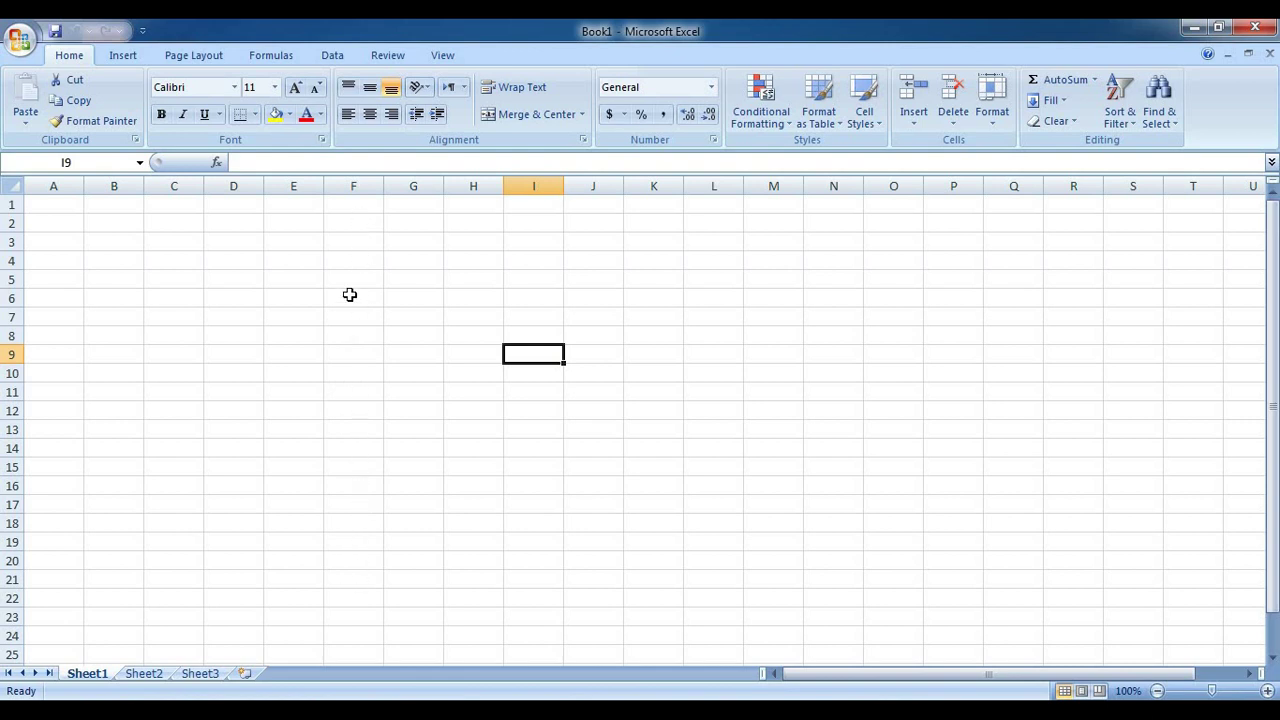
{"action": "left_click", "coordinate": [355, 187]}
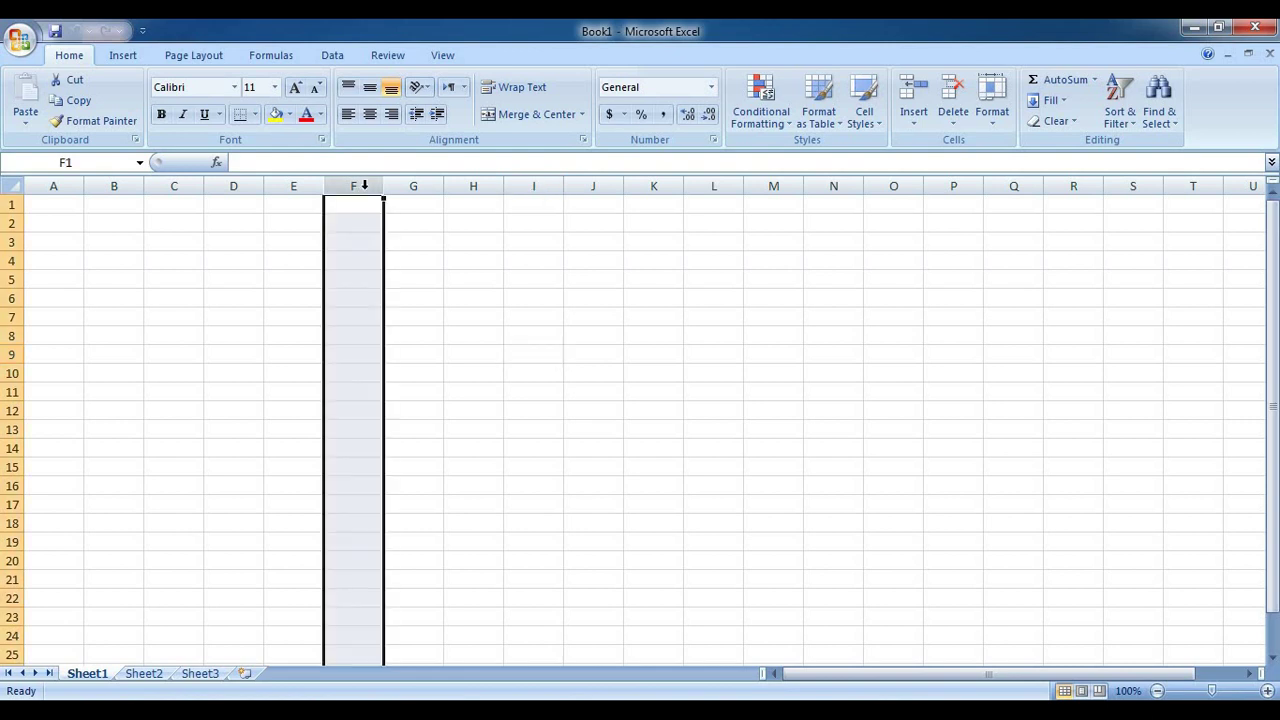
{"action": "left_click", "coordinate": [55, 186]}
{"action": "left_click", "coordinate": [114, 186]}
{"action": "left_click", "coordinate": [174, 186]}
{"action": "left_click", "coordinate": [234, 187]}
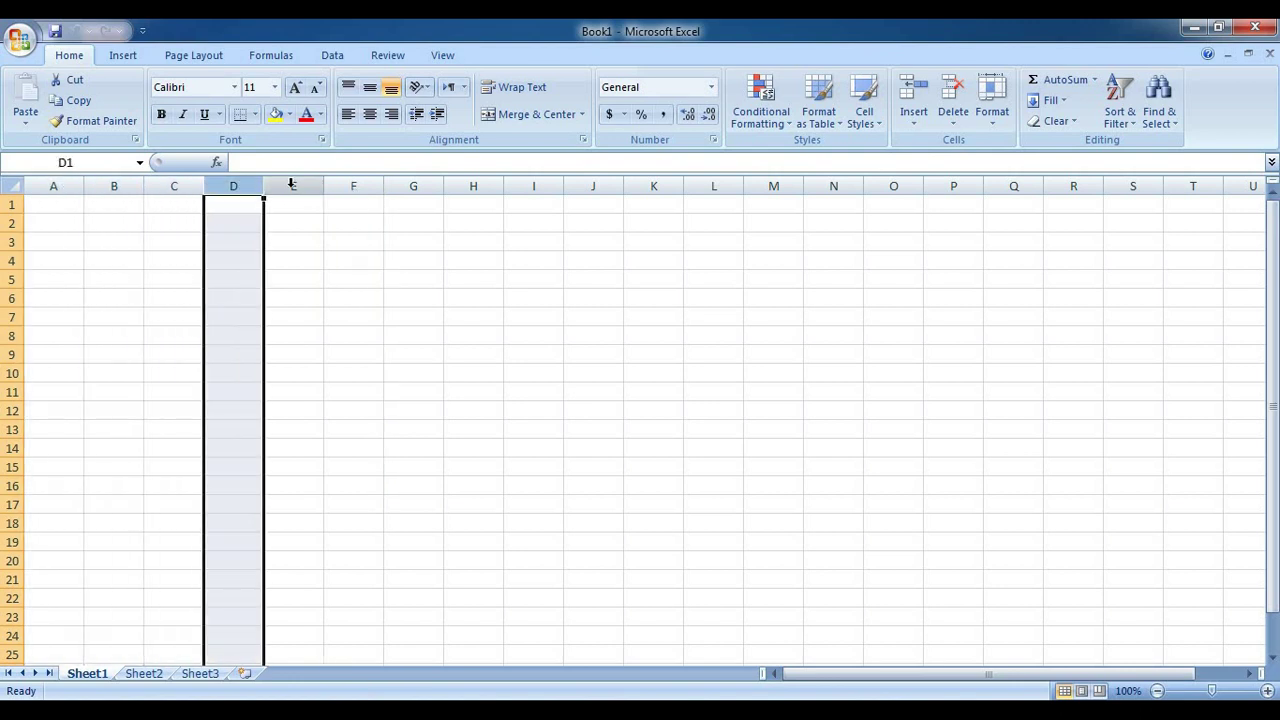
{"action": "left_click", "coordinate": [293, 187]}
{"action": "left_click", "coordinate": [353, 187]}
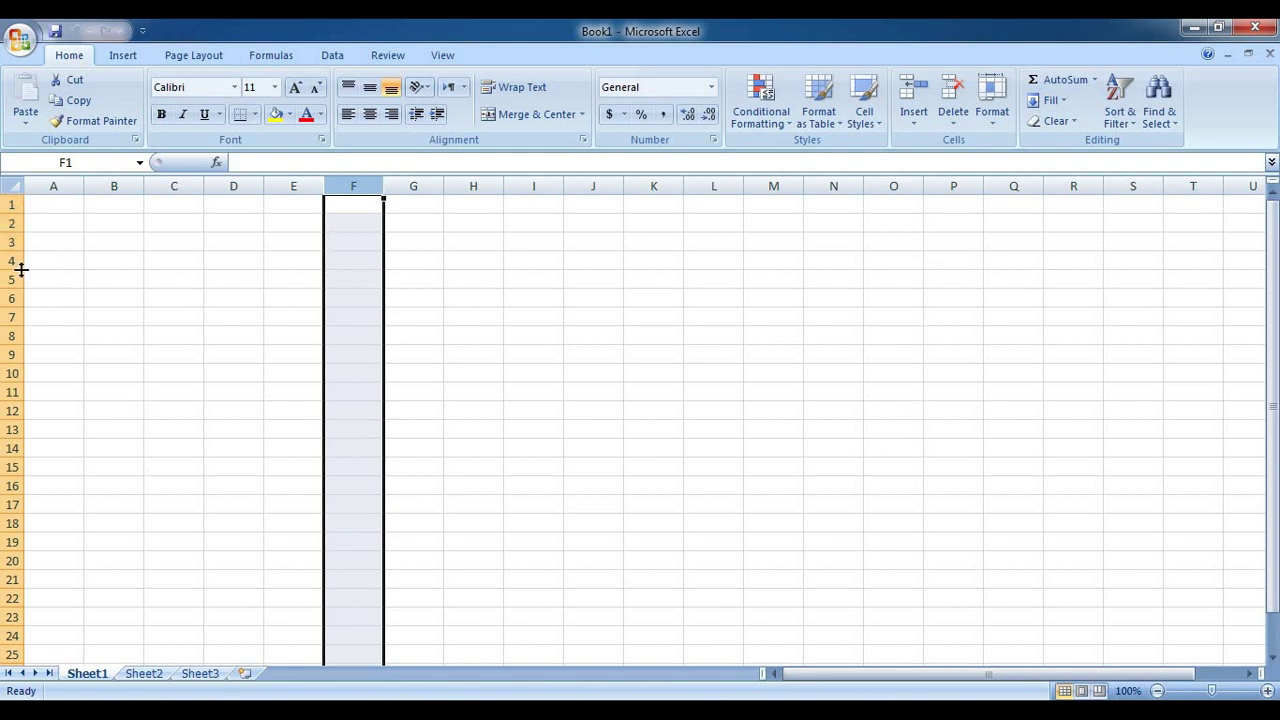
{"action": "left_click", "coordinate": [10, 204]}
{"action": "left_click", "coordinate": [9, 224]}
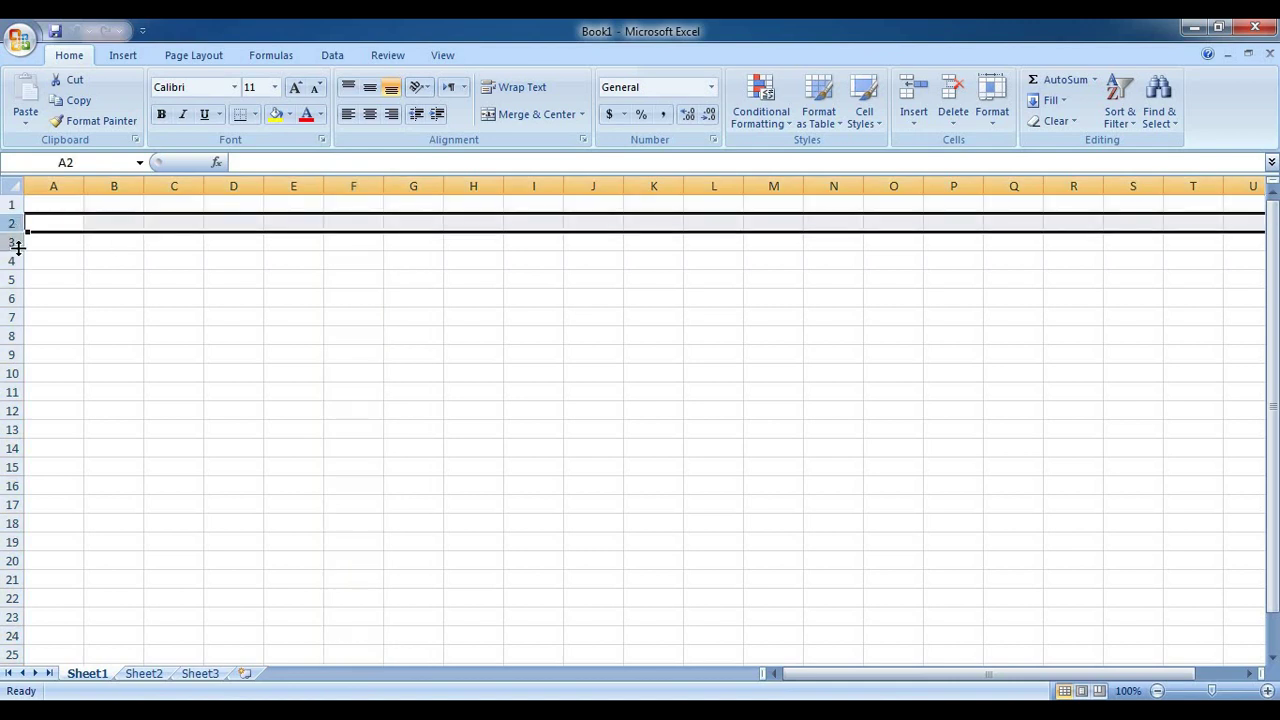
{"action": "left_click", "coordinate": [11, 243]}
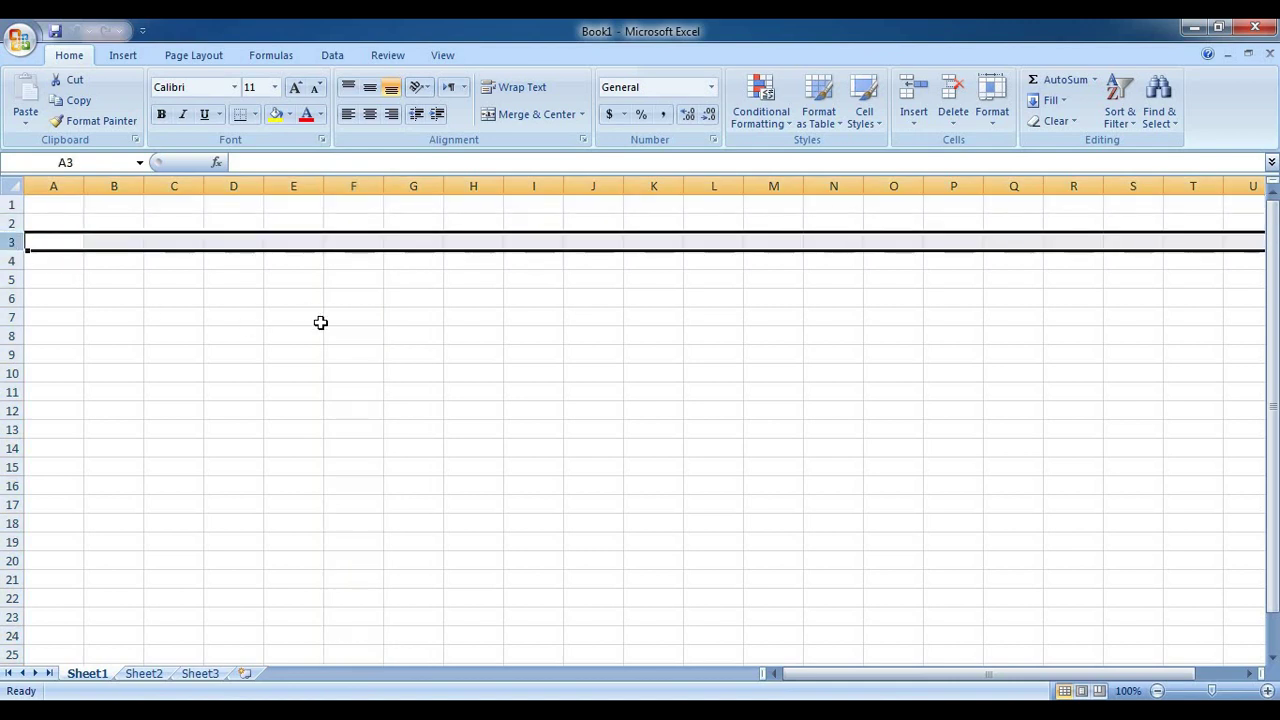
{"action": "left_click", "coordinate": [375, 330]}
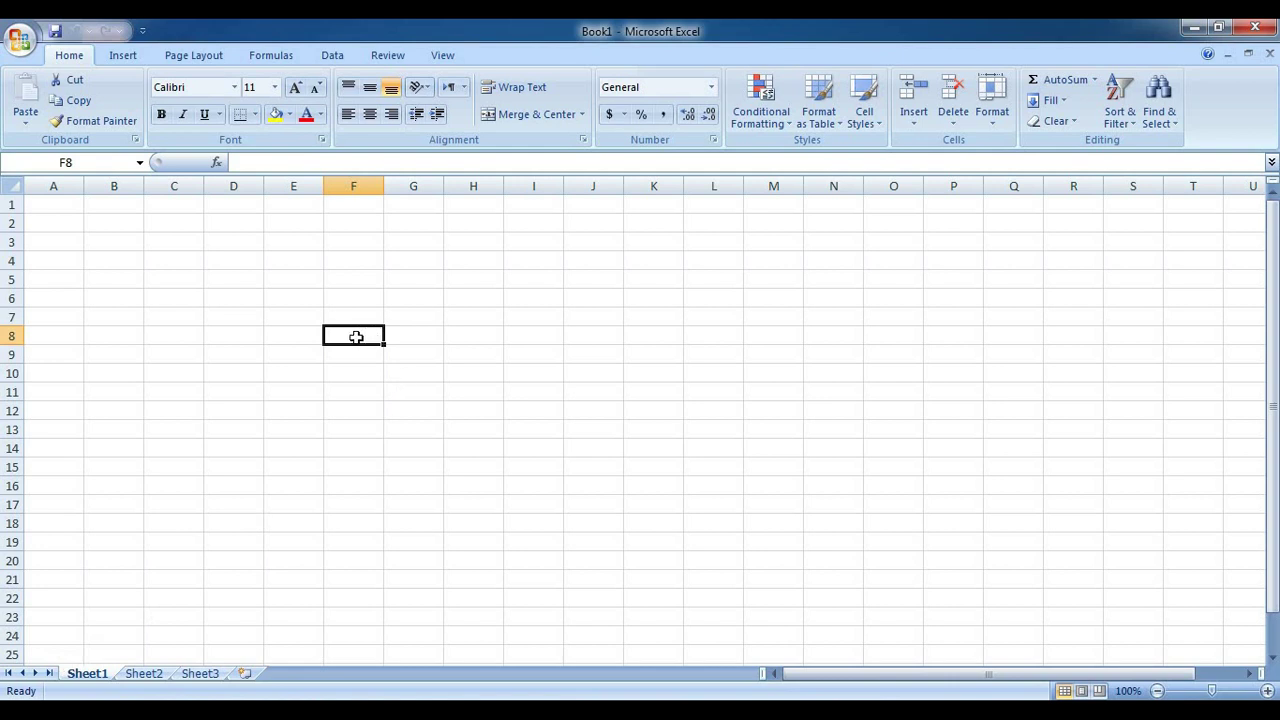
Enter 1048576 in cell F8 and 16384 in cell G8
{"action": "type", "text": "104"}
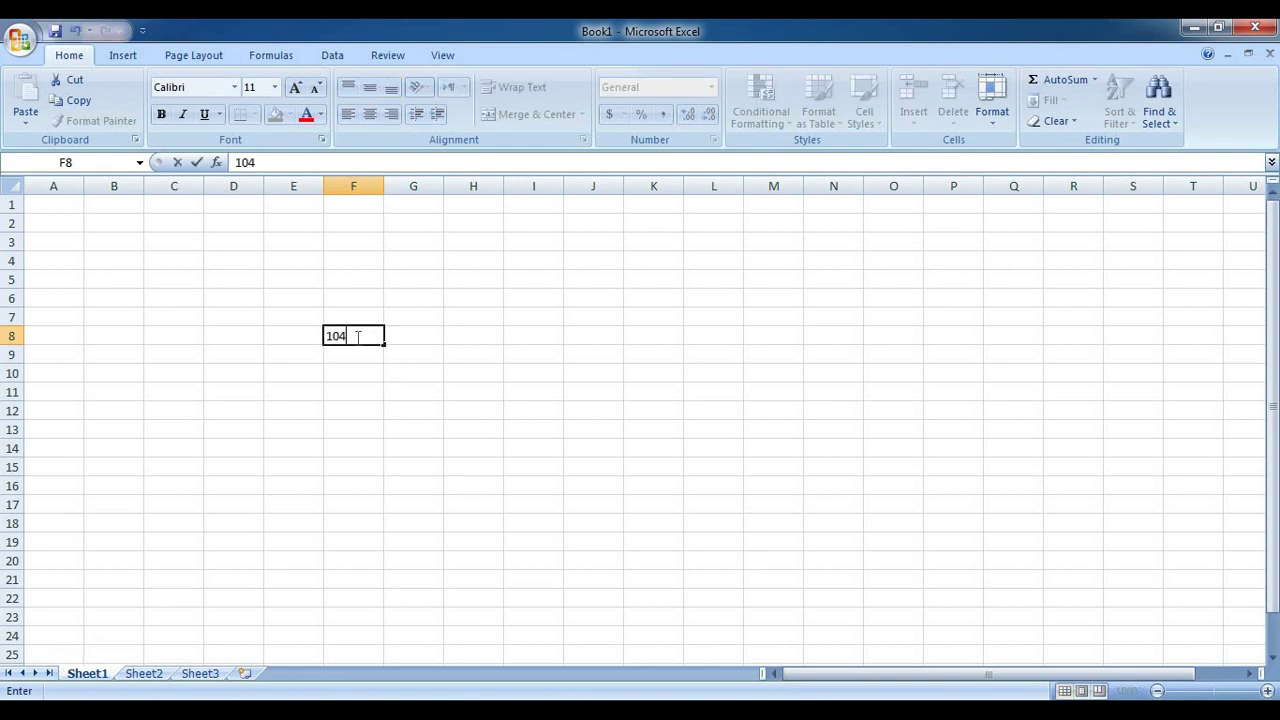
{"action": "type", "text": "8576"}
{"action": "left_click", "coordinate": [403, 389]}
{"action": "left_click", "coordinate": [366, 334]}
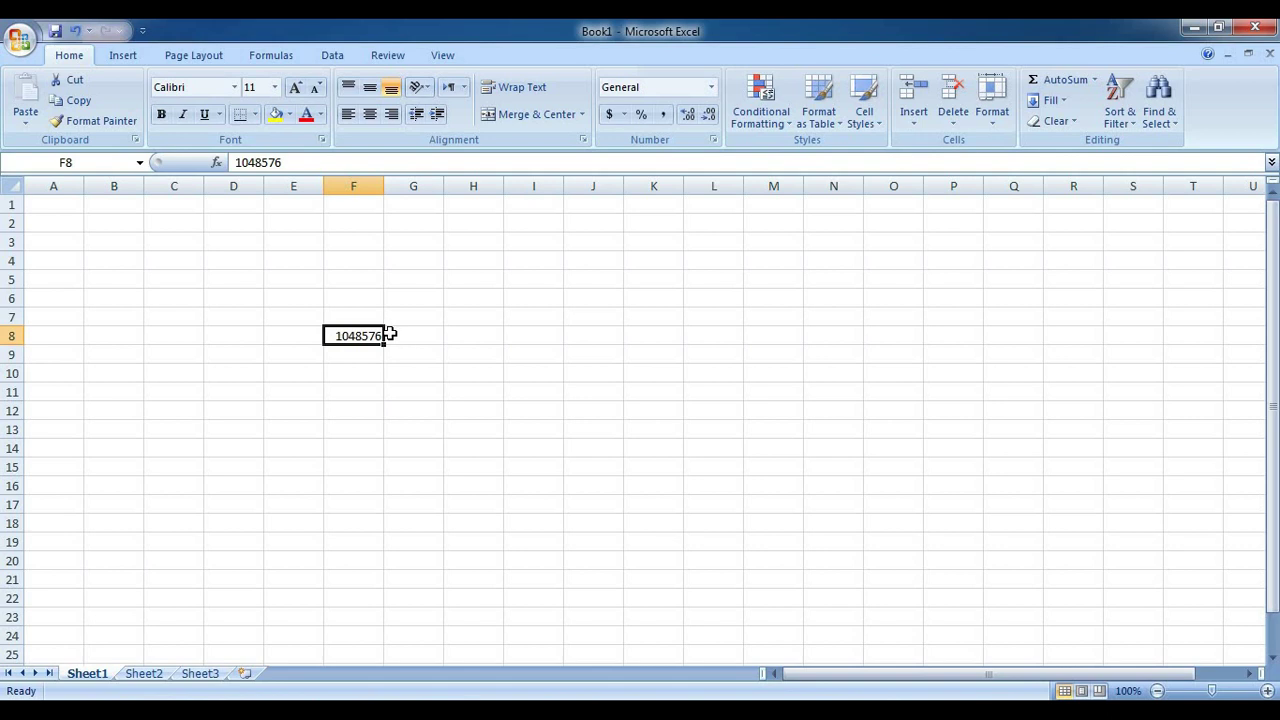
{"action": "left_click", "coordinate": [432, 336]}
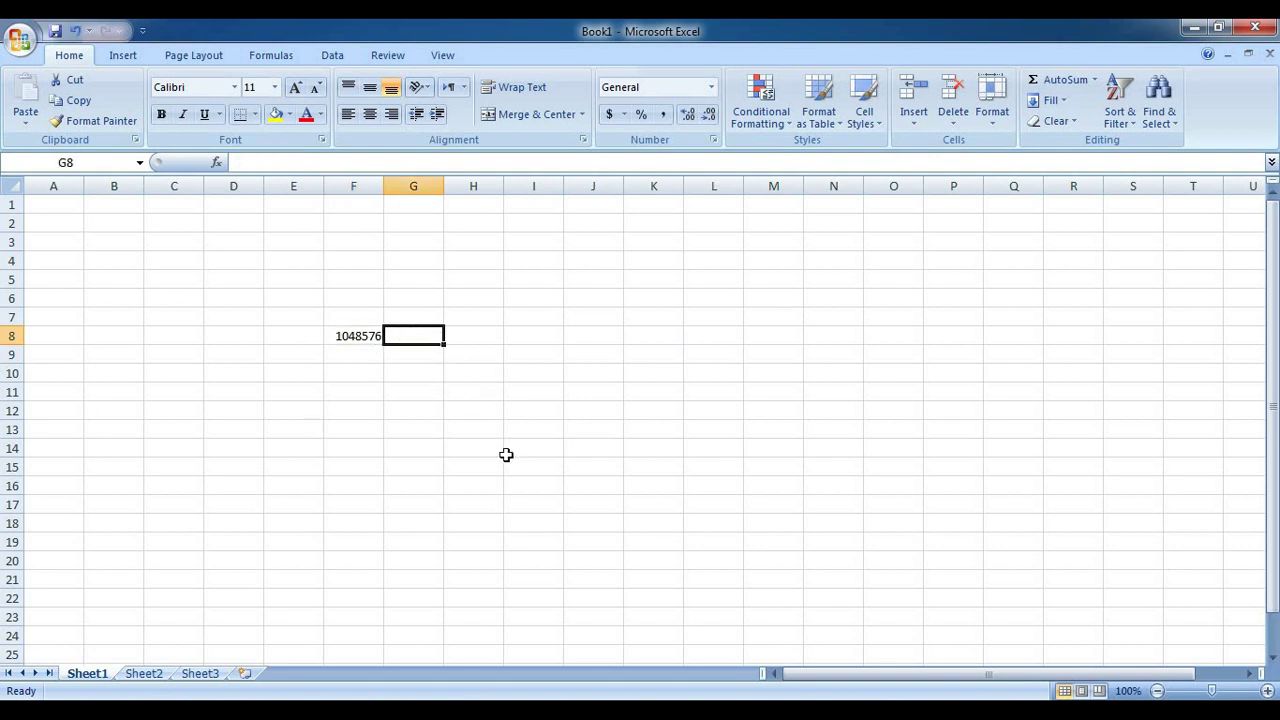
{"action": "type", "text": "16384"}
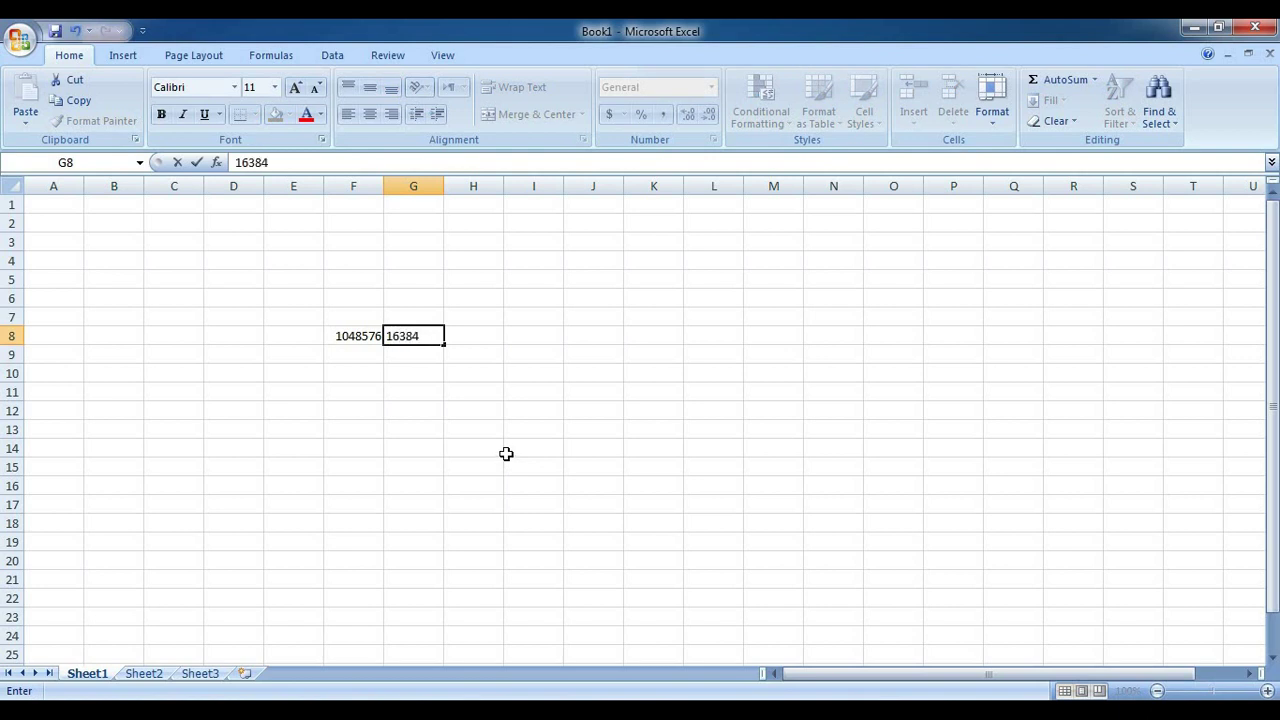
{"action": "left_click", "coordinate": [497, 428]}
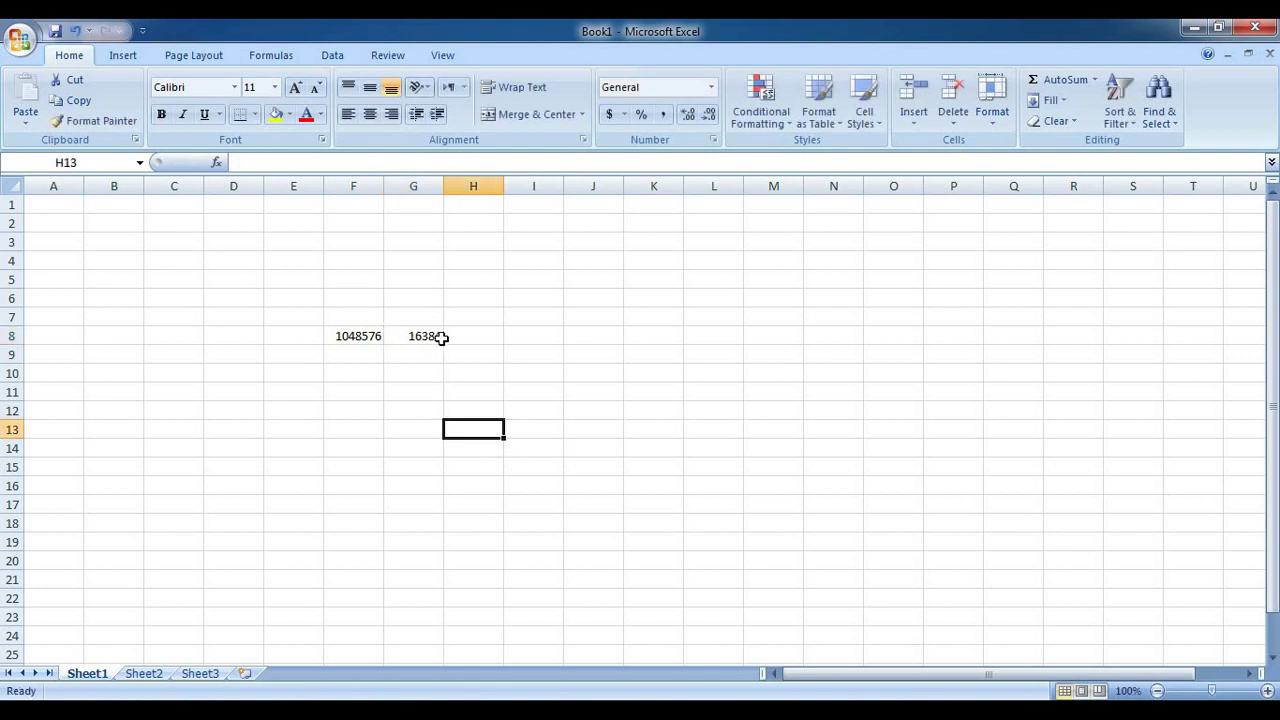
Grow the font of F8:G8 to size 20, check both cells, then select the whole sheet
{"action": "left_click", "coordinate": [400, 338]}
{"action": "left_click", "coordinate": [379, 341], "text": "shift"}
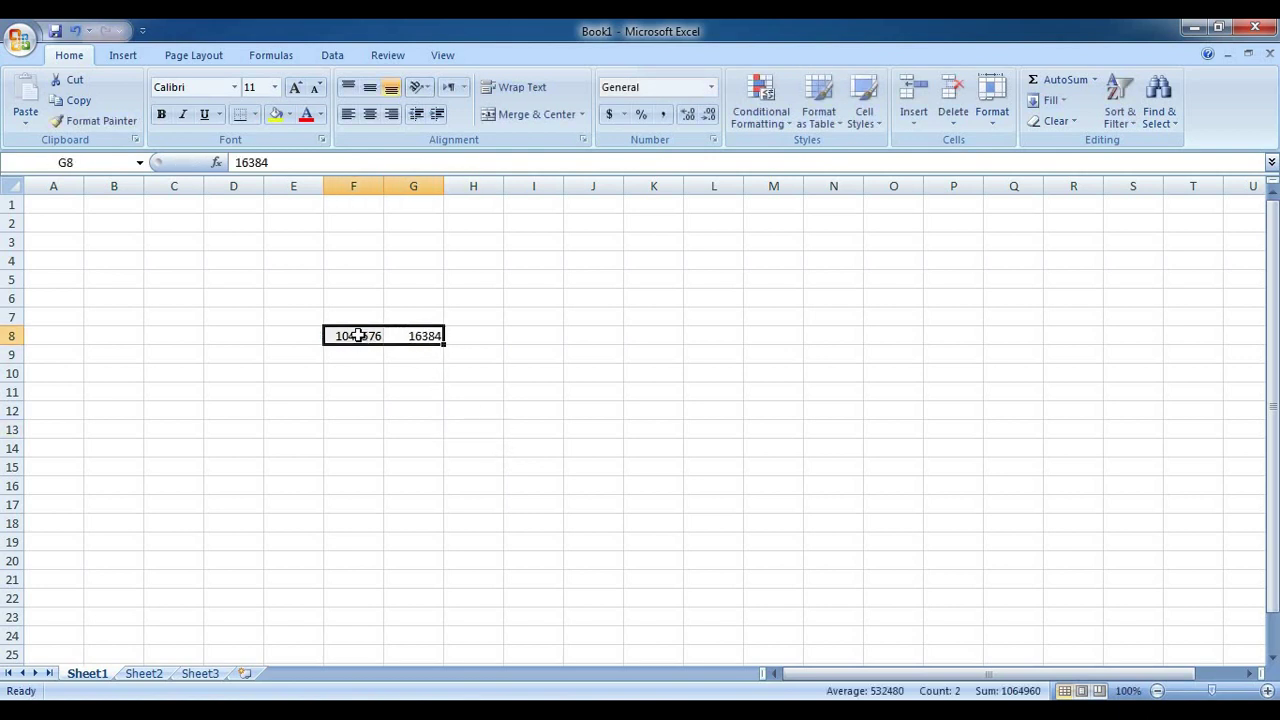
{"action": "left_click", "coordinate": [296, 89]}
{"action": "left_click", "coordinate": [296, 89]}
{"action": "left_click", "coordinate": [296, 89]}
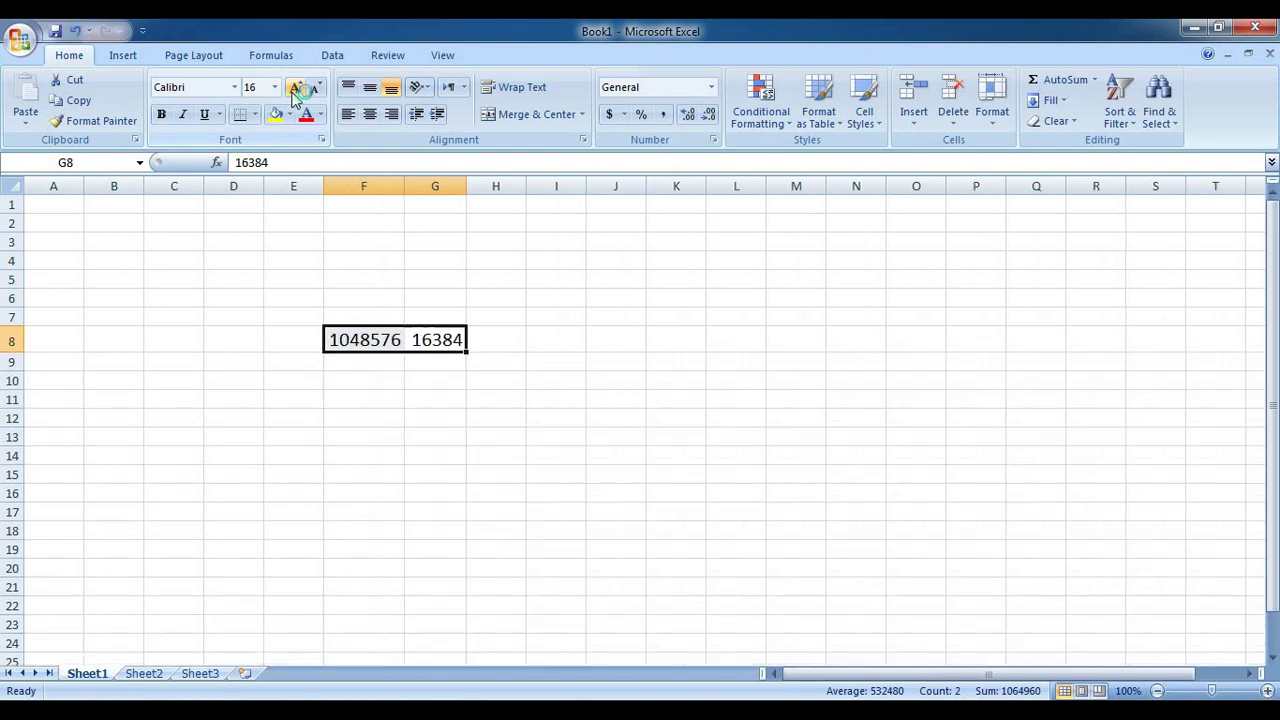
{"action": "left_click", "coordinate": [296, 89]}
{"action": "left_click", "coordinate": [537, 480]}
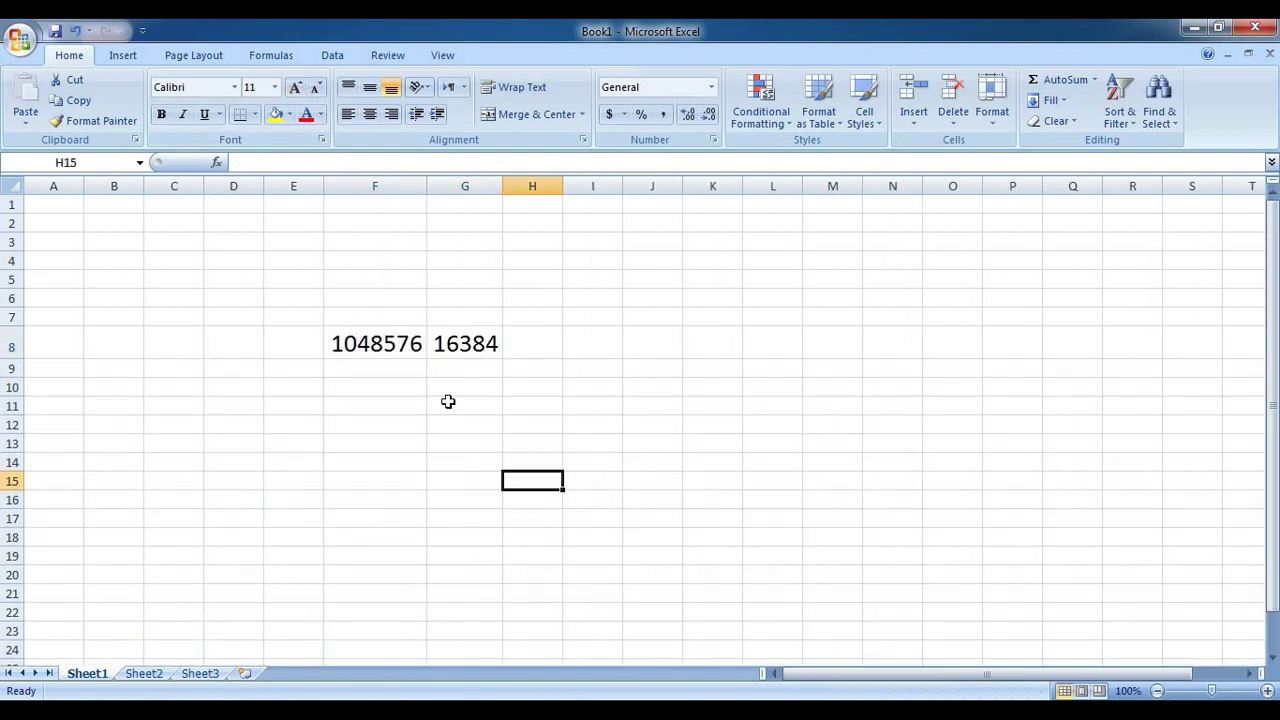
{"action": "left_click", "coordinate": [449, 352]}
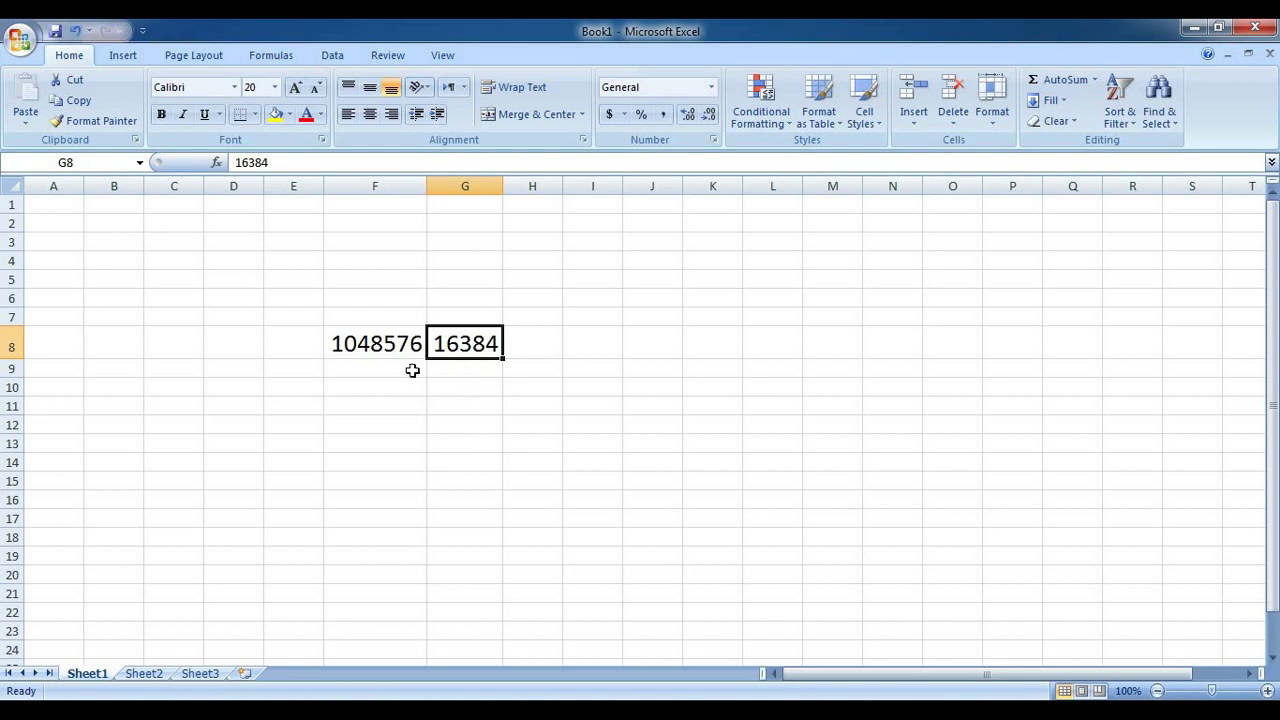
{"action": "left_click", "coordinate": [371, 344]}
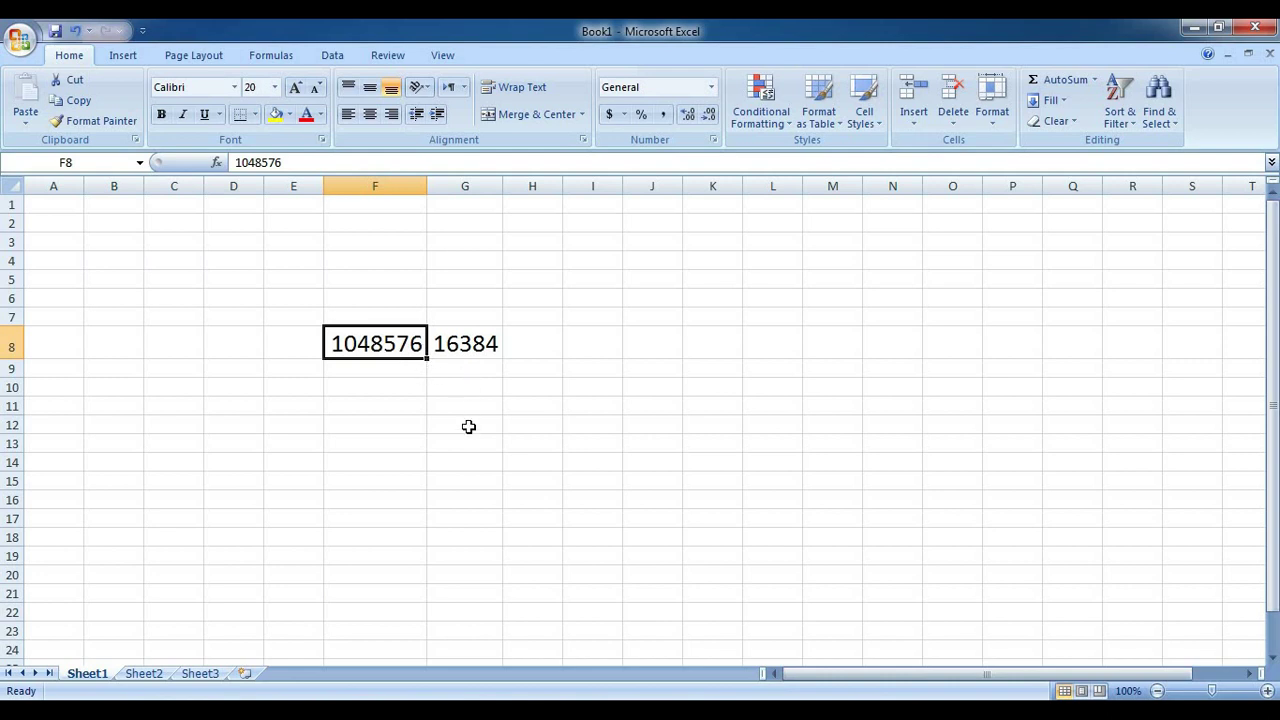
{"action": "left_click", "coordinate": [12, 187]}
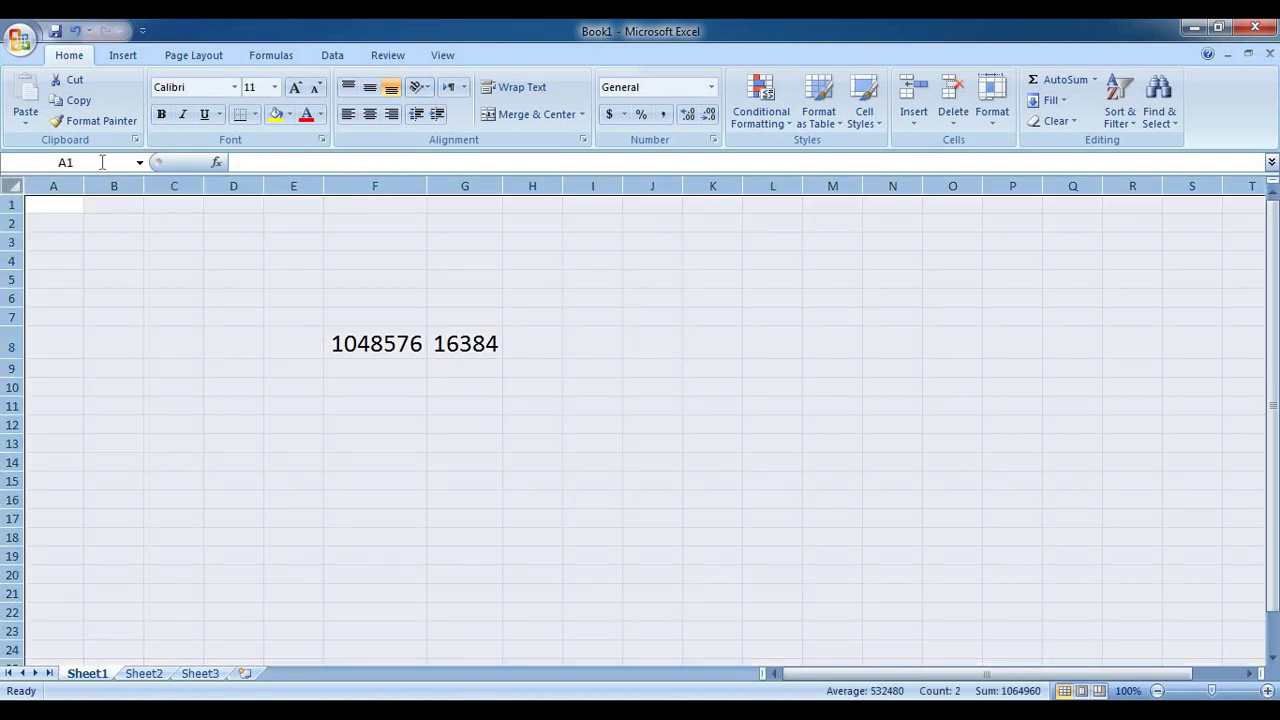
{"action": "left_click", "coordinate": [10, 187]}
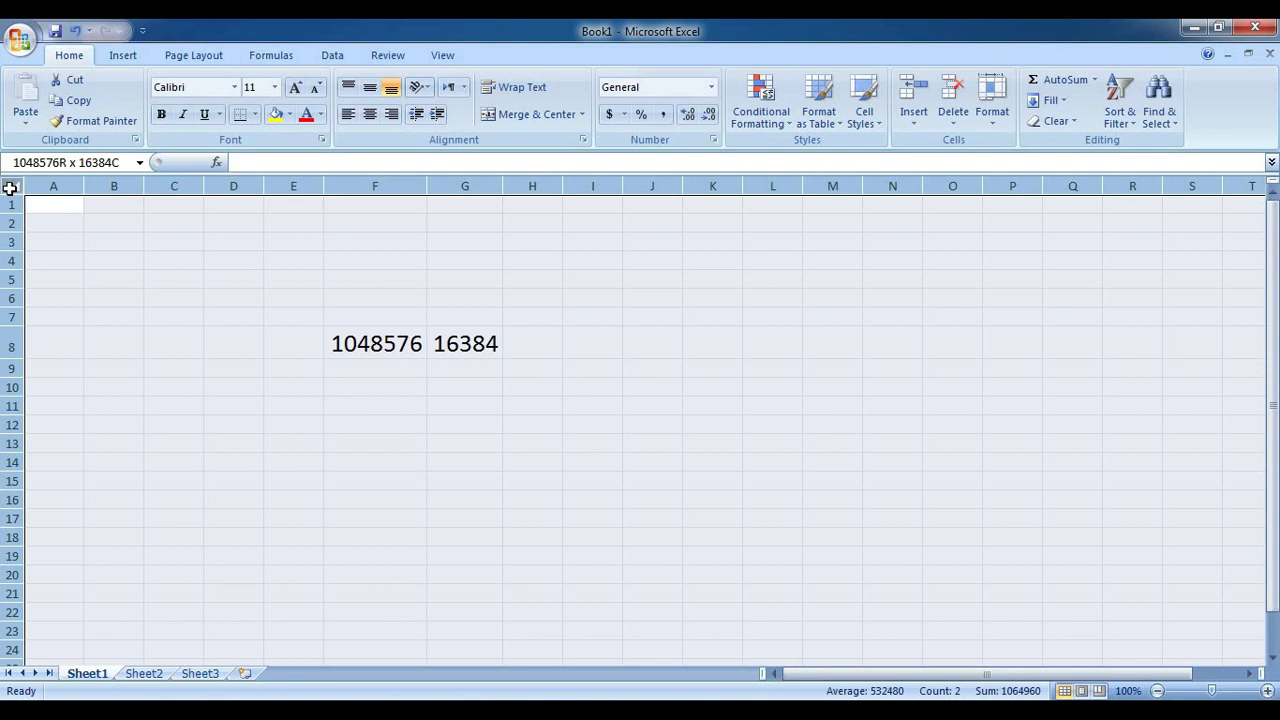
{"action": "left_click", "coordinate": [197, 305]}
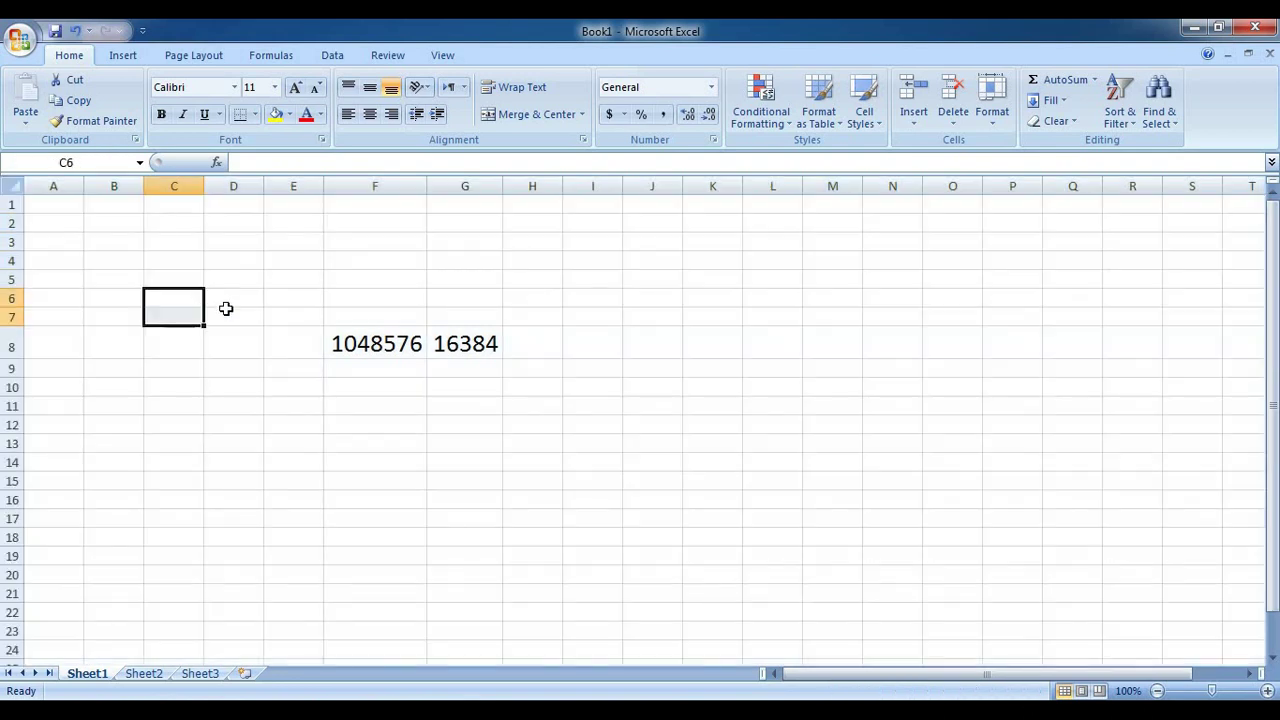
{"action": "left_click", "coordinate": [580, 335]}
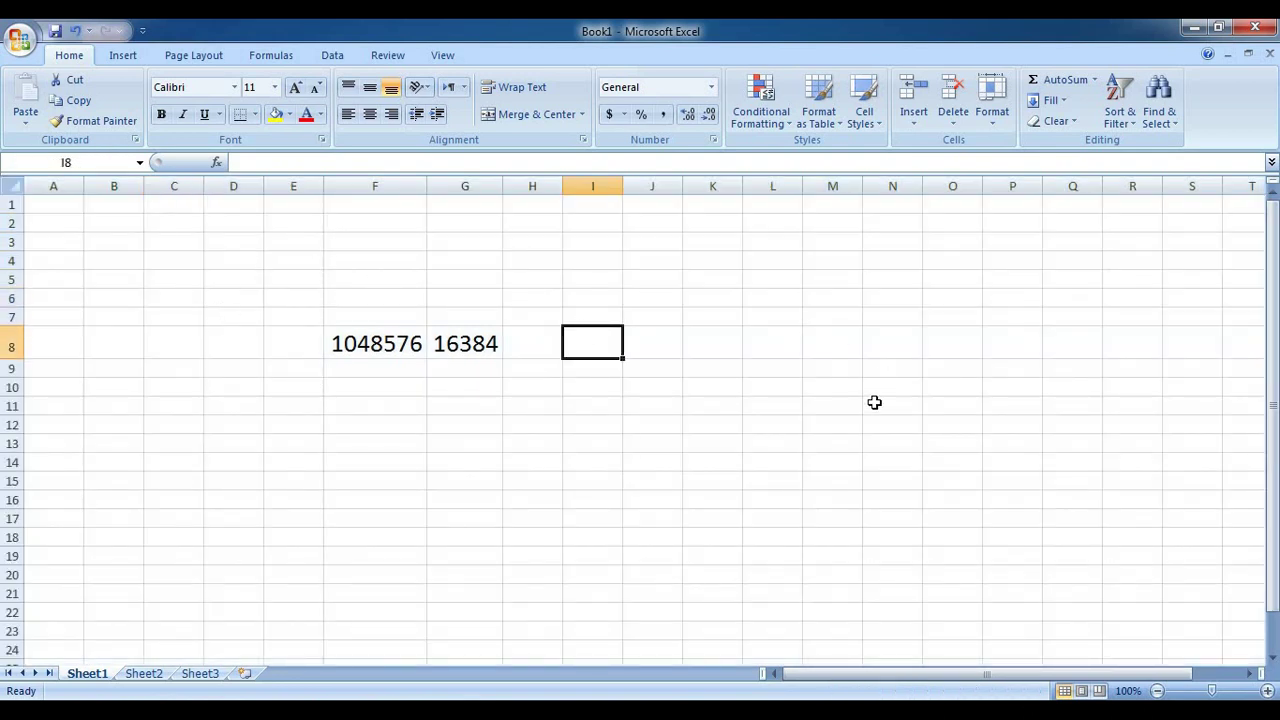
{"action": "left_click", "coordinate": [640, 476]}
{"action": "left_click", "coordinate": [470, 343]}
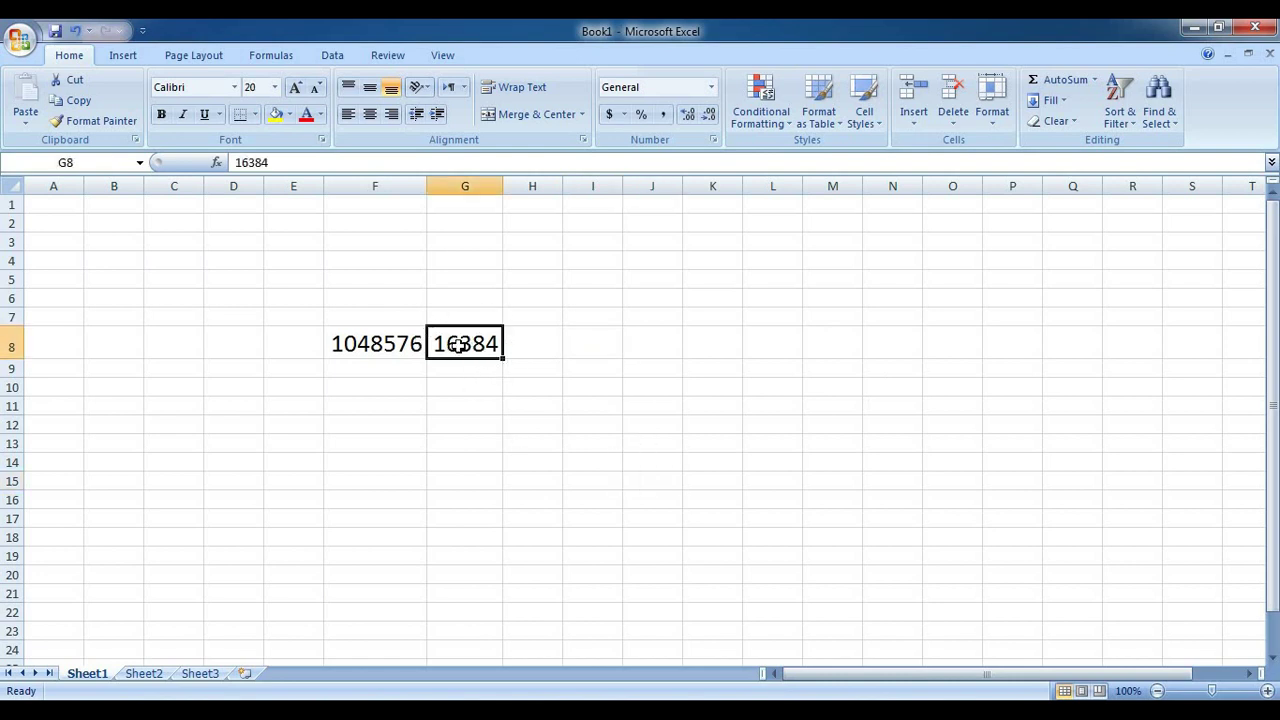
{"action": "left_click", "coordinate": [360, 347]}
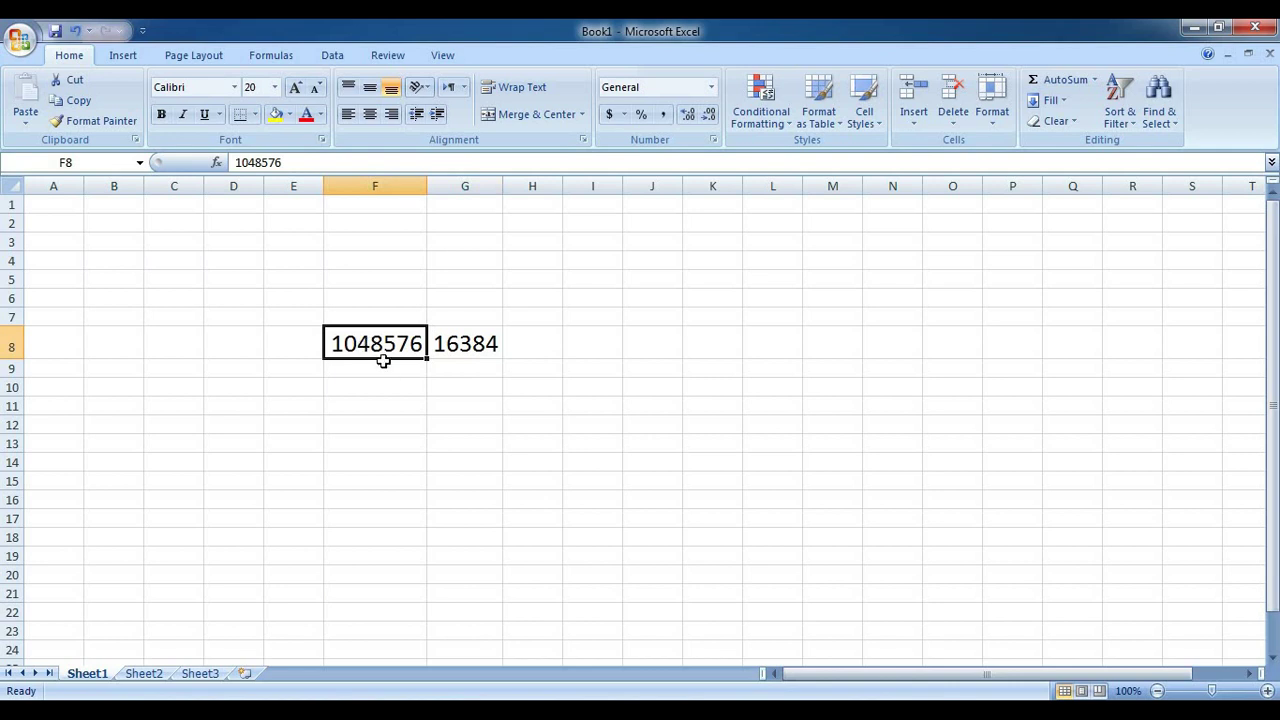
{"action": "left_click", "coordinate": [687, 349]}
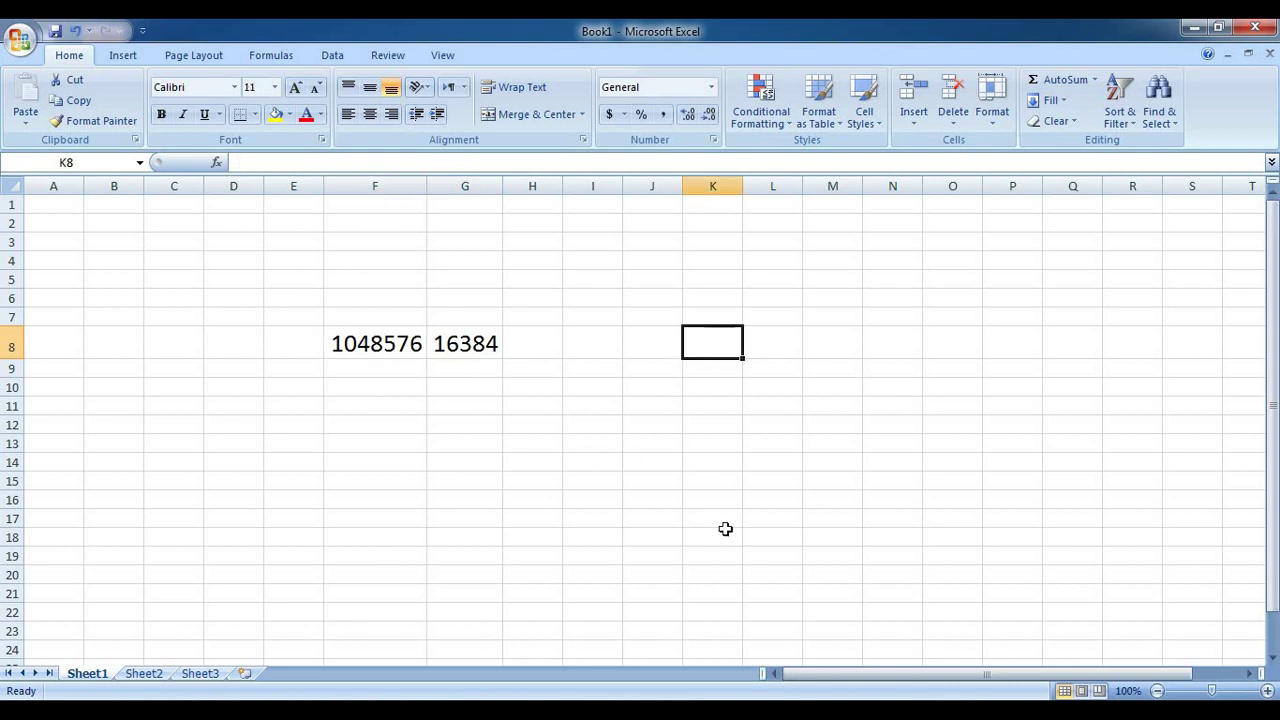
{"action": "left_click", "coordinate": [738, 528]}
{"action": "left_click", "coordinate": [716, 444]}
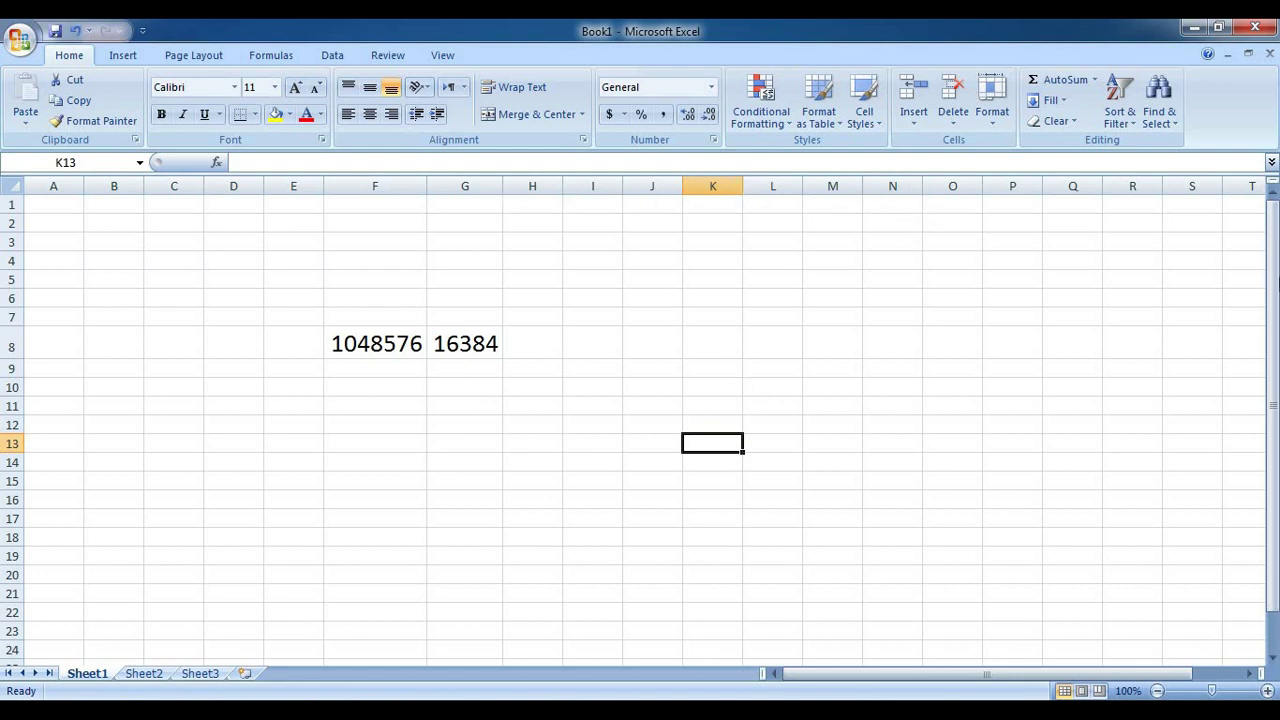
{"action": "left_click_drag", "start_coordinate": [1098, 675], "coordinate": [1112, 675]}
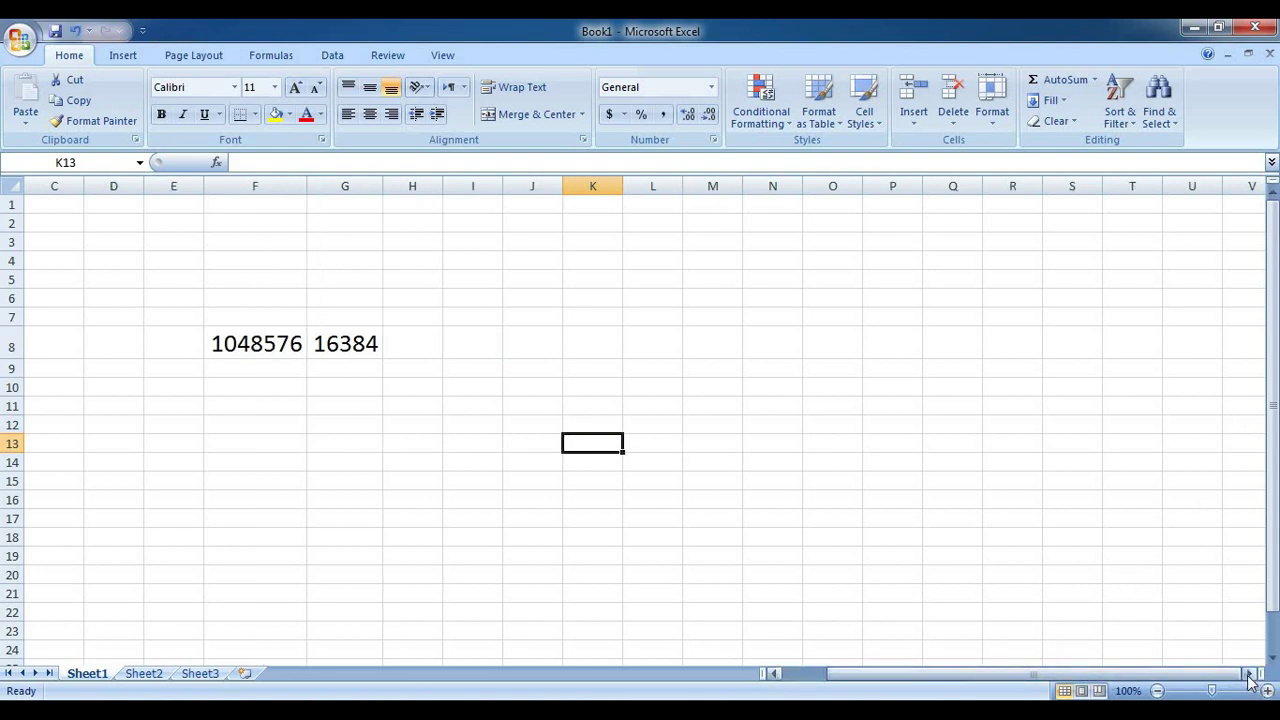
{"action": "left_click", "coordinate": [1248, 676]}
{"action": "left_click_drag", "start_coordinate": [1248, 680], "coordinate": [1248, 680]}
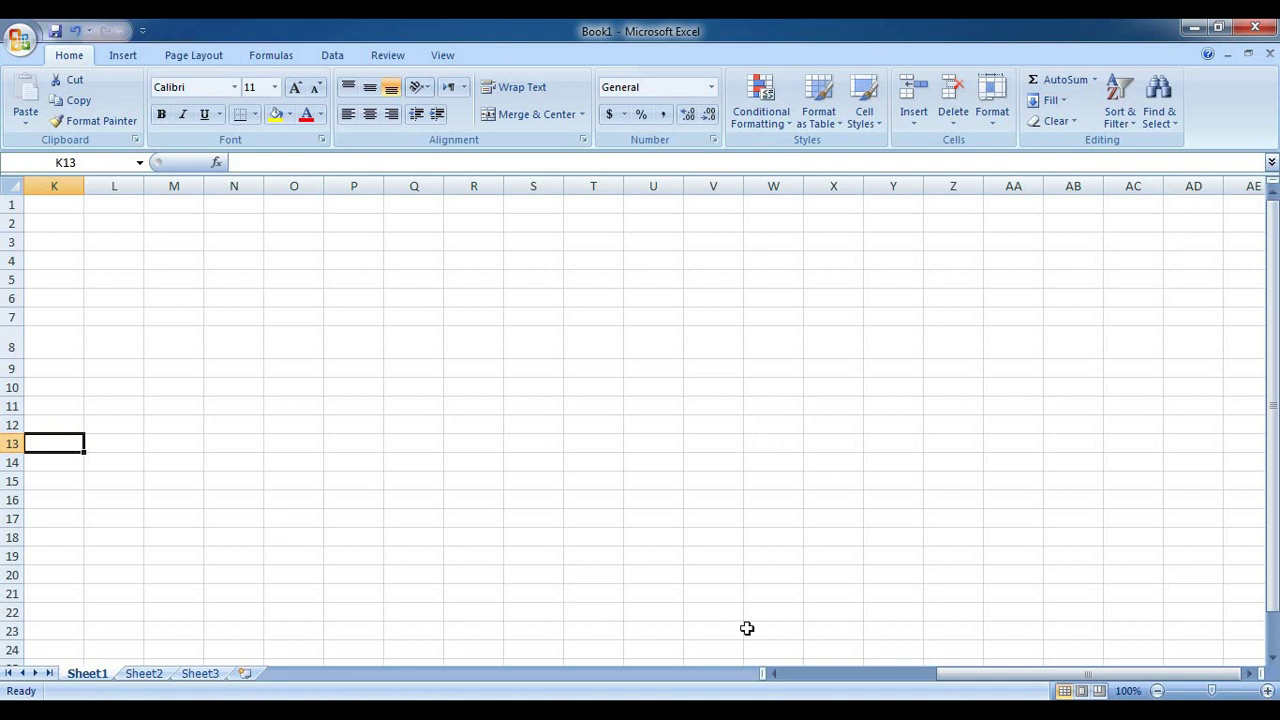
{"action": "left_click_drag", "start_coordinate": [968, 682], "coordinate": [812, 684]}
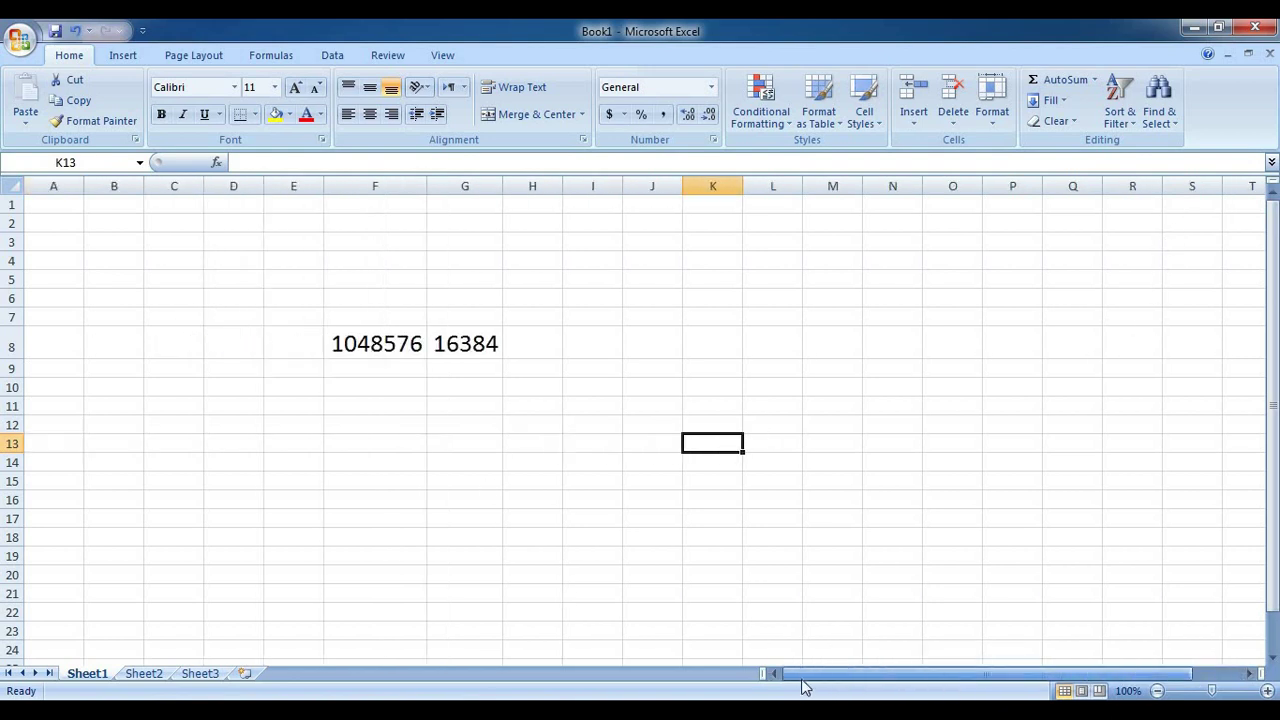
{"action": "left_click", "coordinate": [455, 343]}
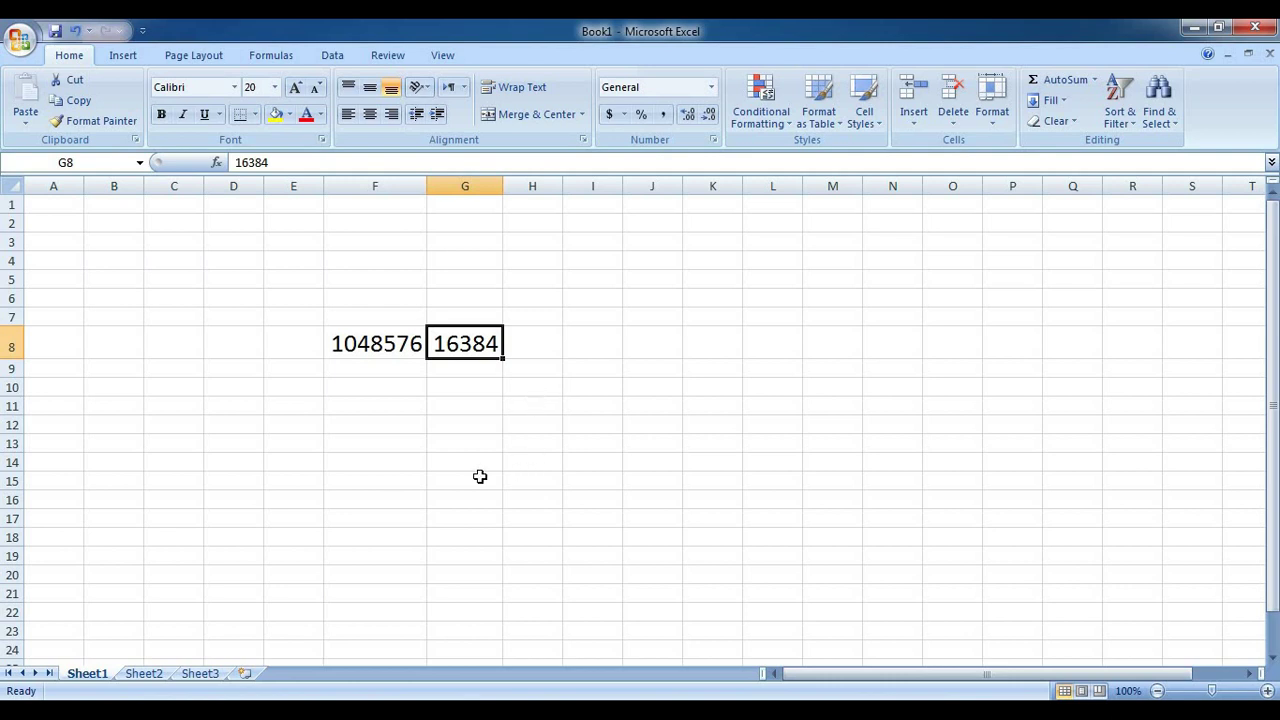
{"action": "left_click_drag", "start_coordinate": [291, 290], "coordinate": [601, 427]}
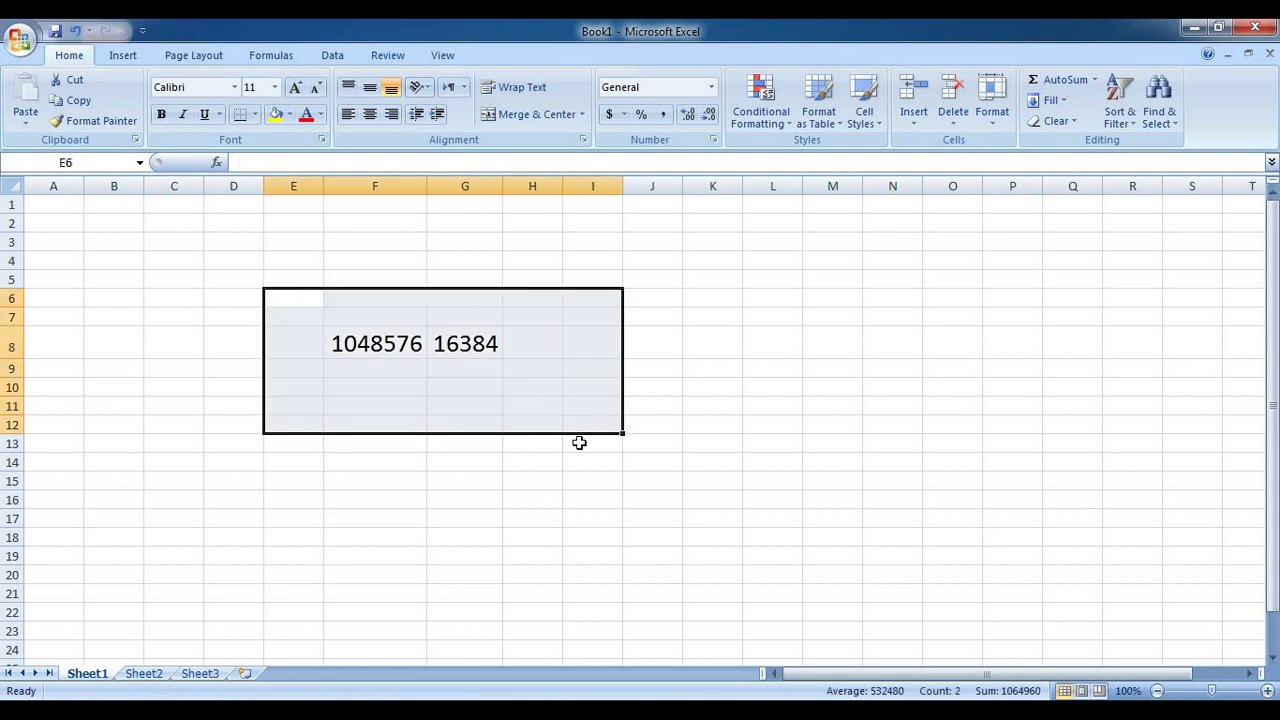
{"action": "left_click", "coordinate": [571, 518]}
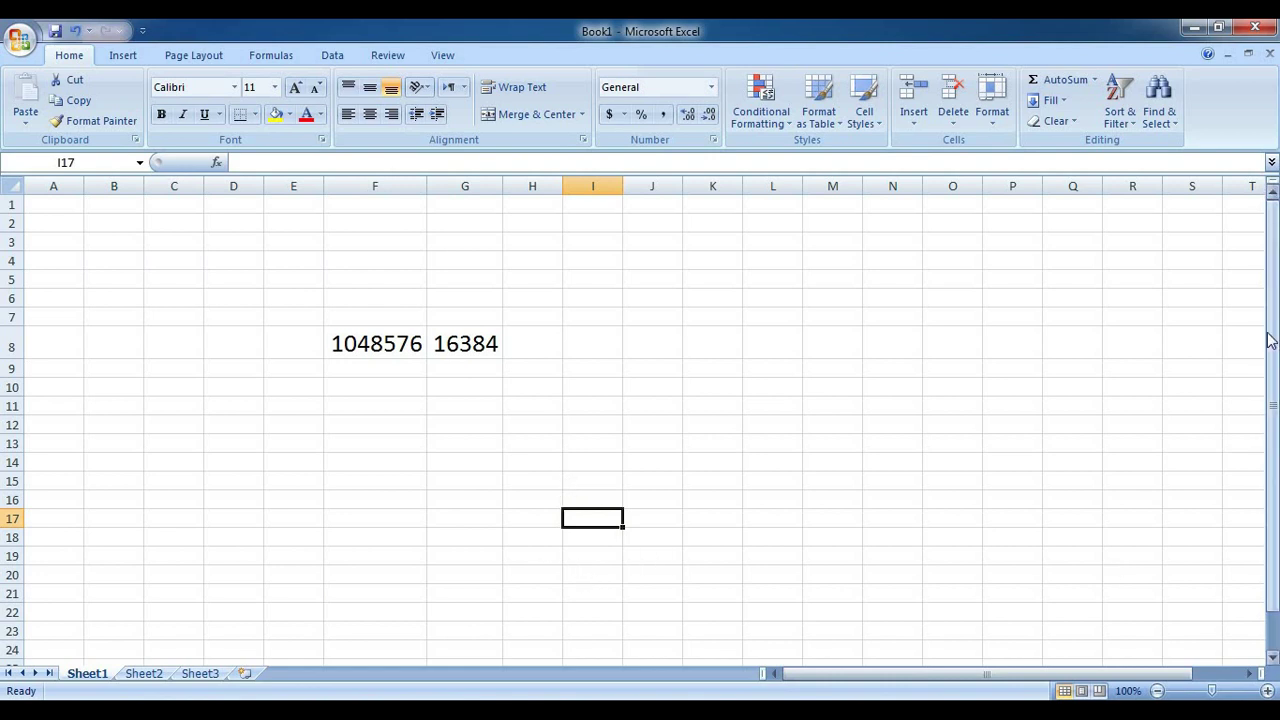
{"action": "left_click_drag", "start_coordinate": [1275, 350], "coordinate": [1274, 414]}
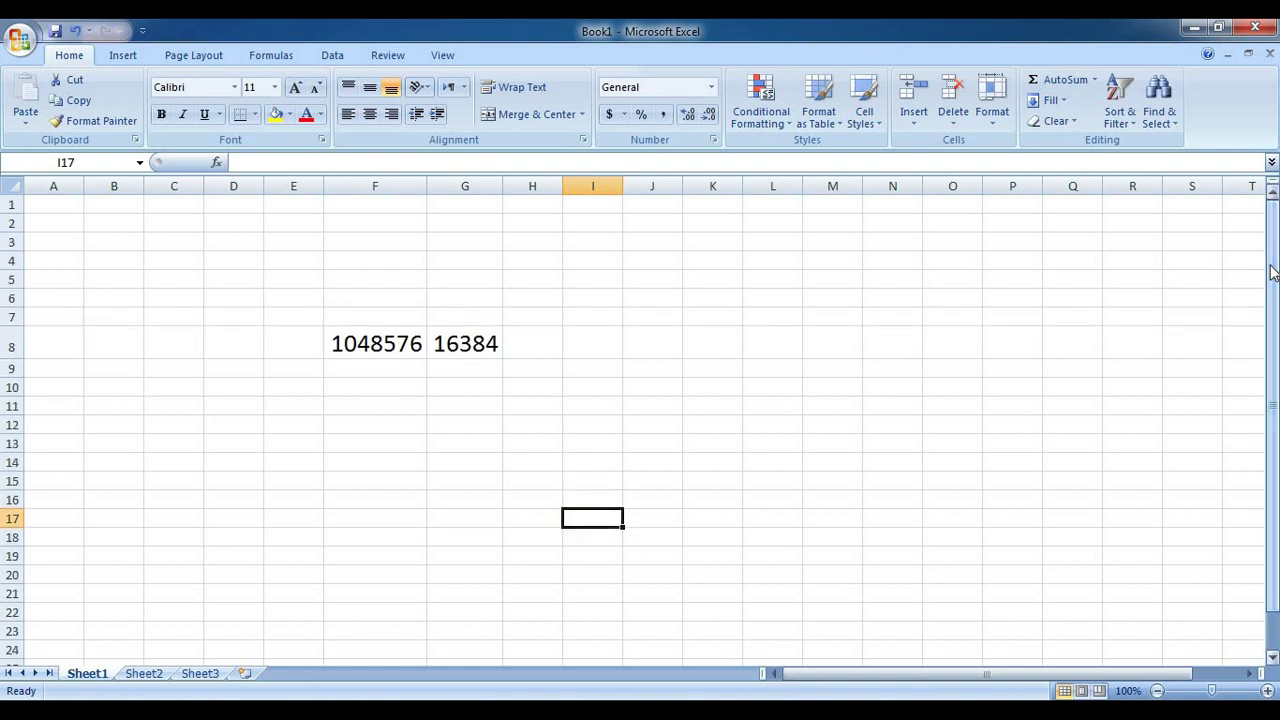
{"action": "left_click_drag", "start_coordinate": [1085, 675], "coordinate": [1205, 686]}
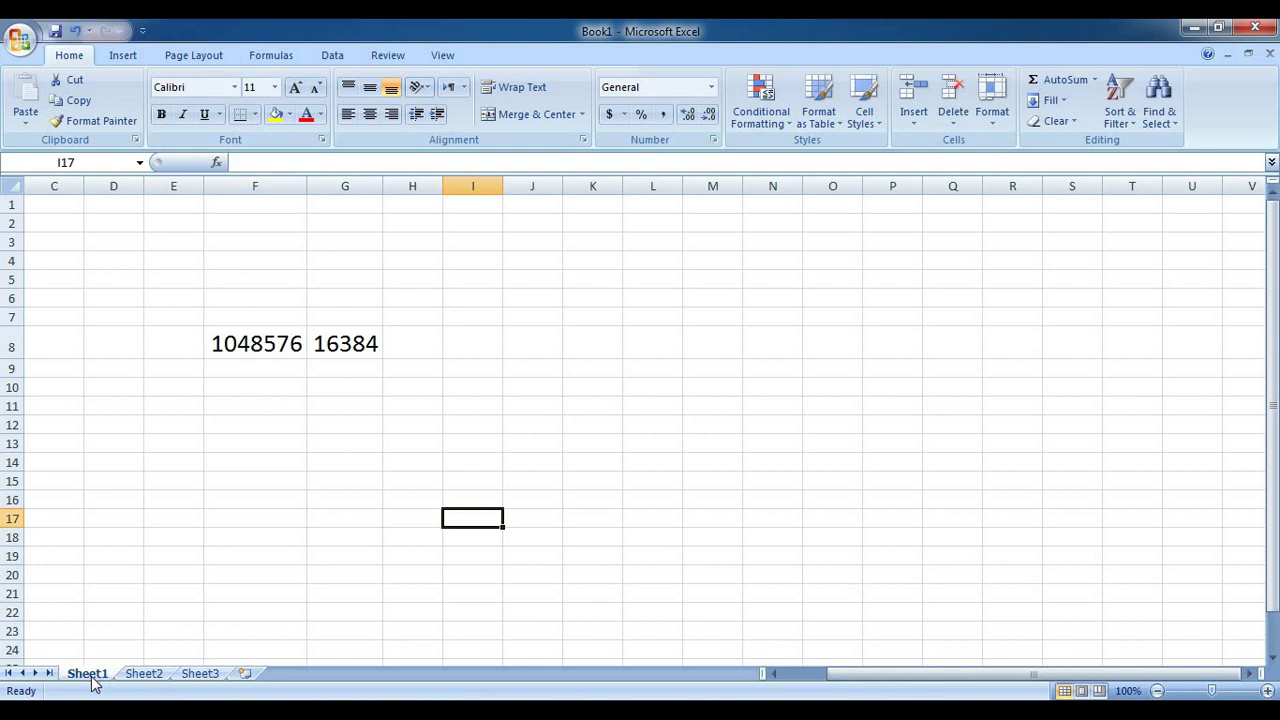
View Sheet2 and Sheet3, insert Sheet4 through Sheet6, then revisit Sheet1 and Sheet2
{"action": "left_click", "coordinate": [148, 677]}
{"action": "left_click", "coordinate": [202, 677]}
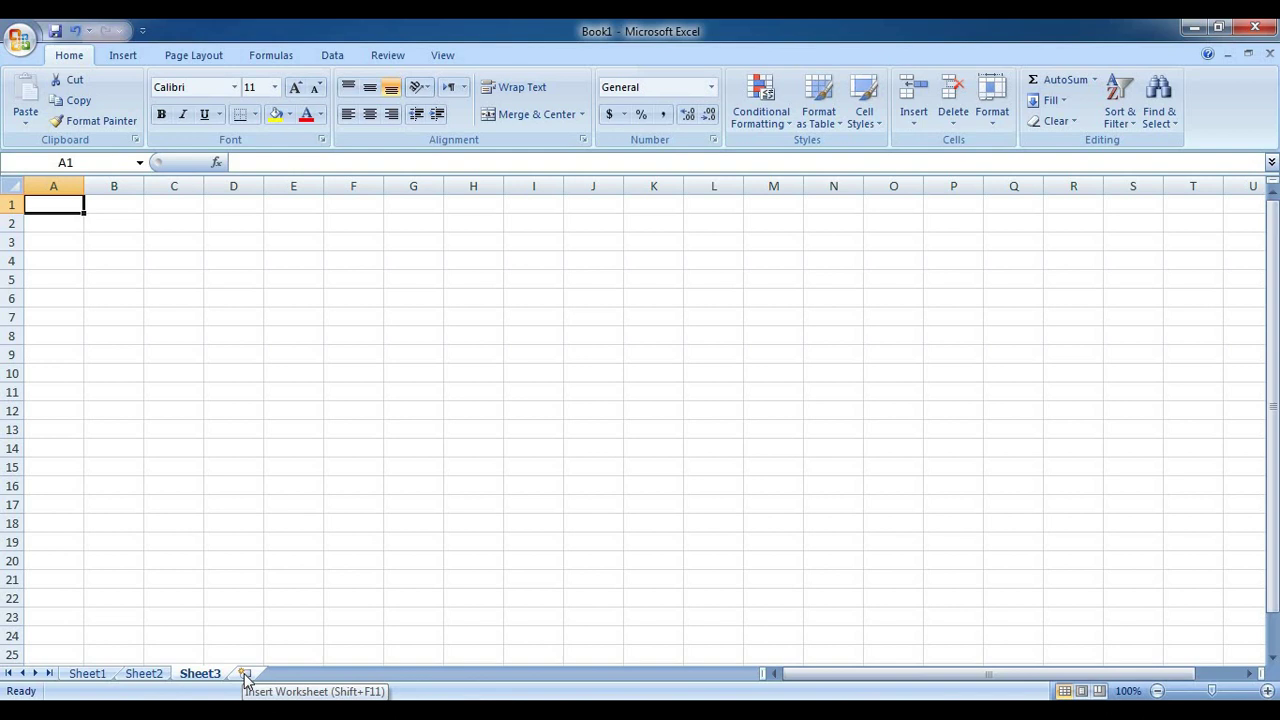
{"action": "left_click", "coordinate": [246, 675]}
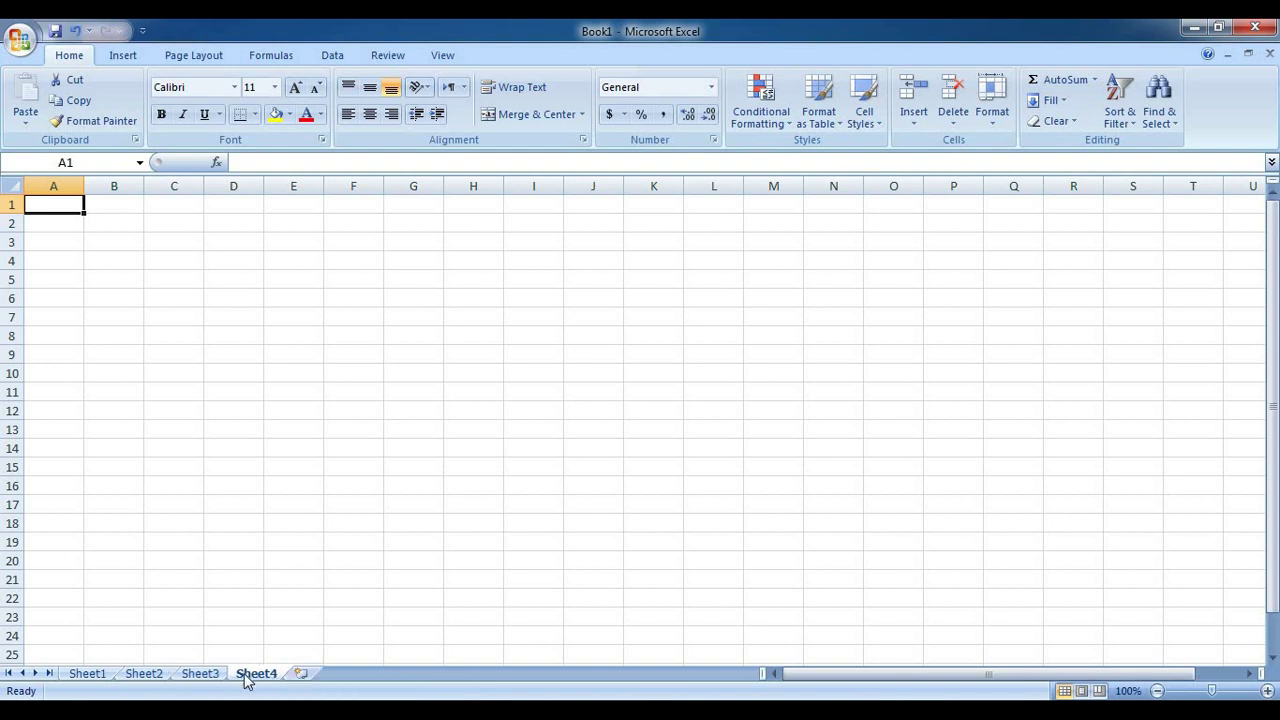
{"action": "left_click", "coordinate": [302, 675]}
{"action": "left_click", "coordinate": [362, 676]}
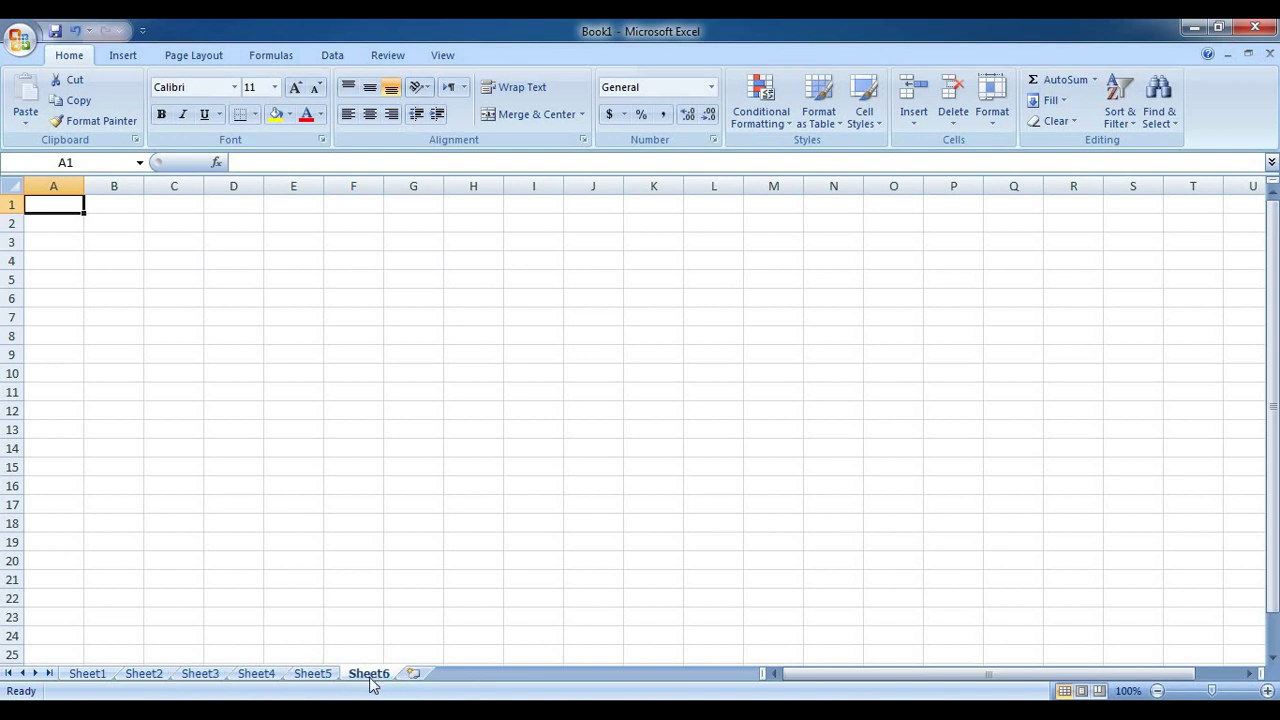
{"action": "left_click", "coordinate": [90, 675]}
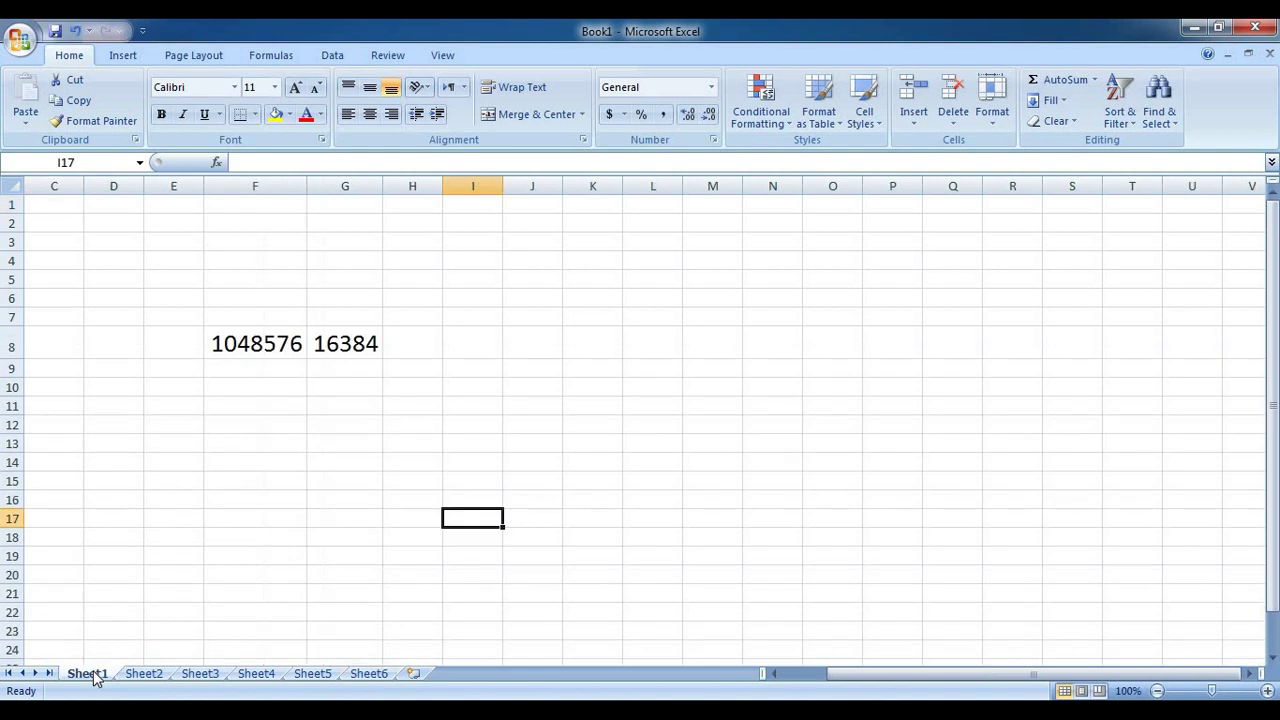
{"action": "left_click", "coordinate": [148, 675]}
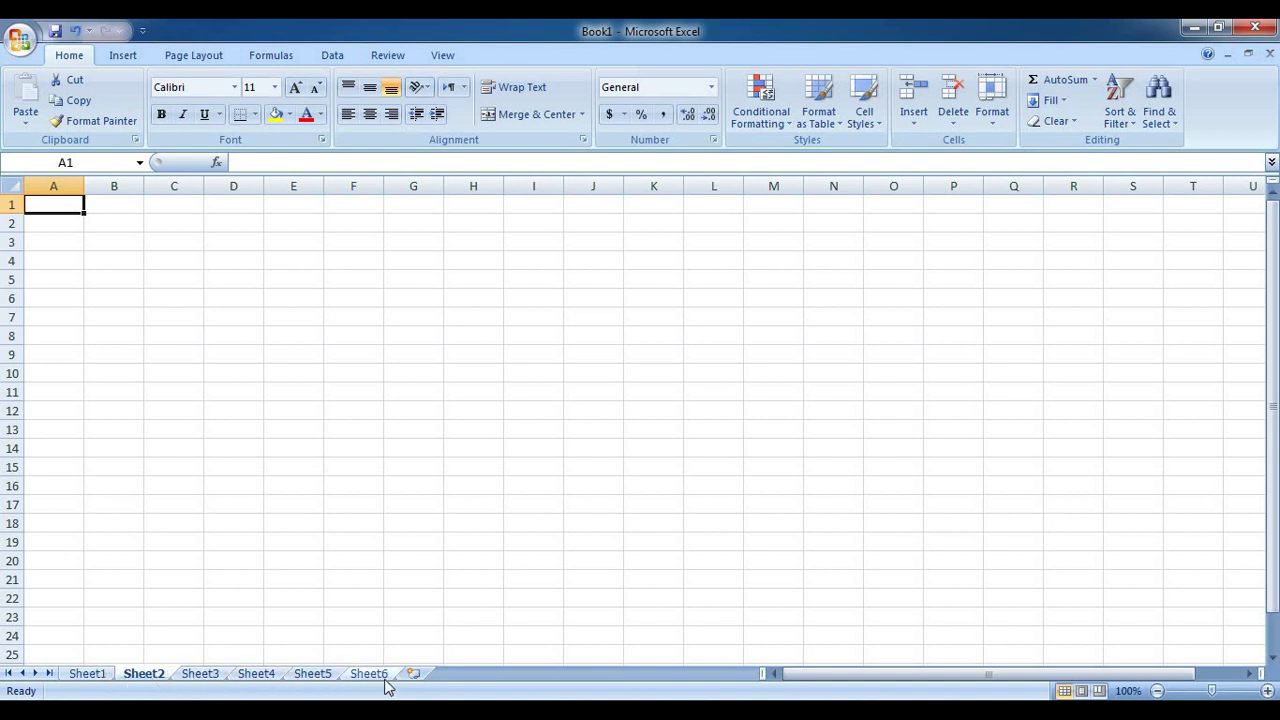
{"action": "left_click", "coordinate": [313, 482]}
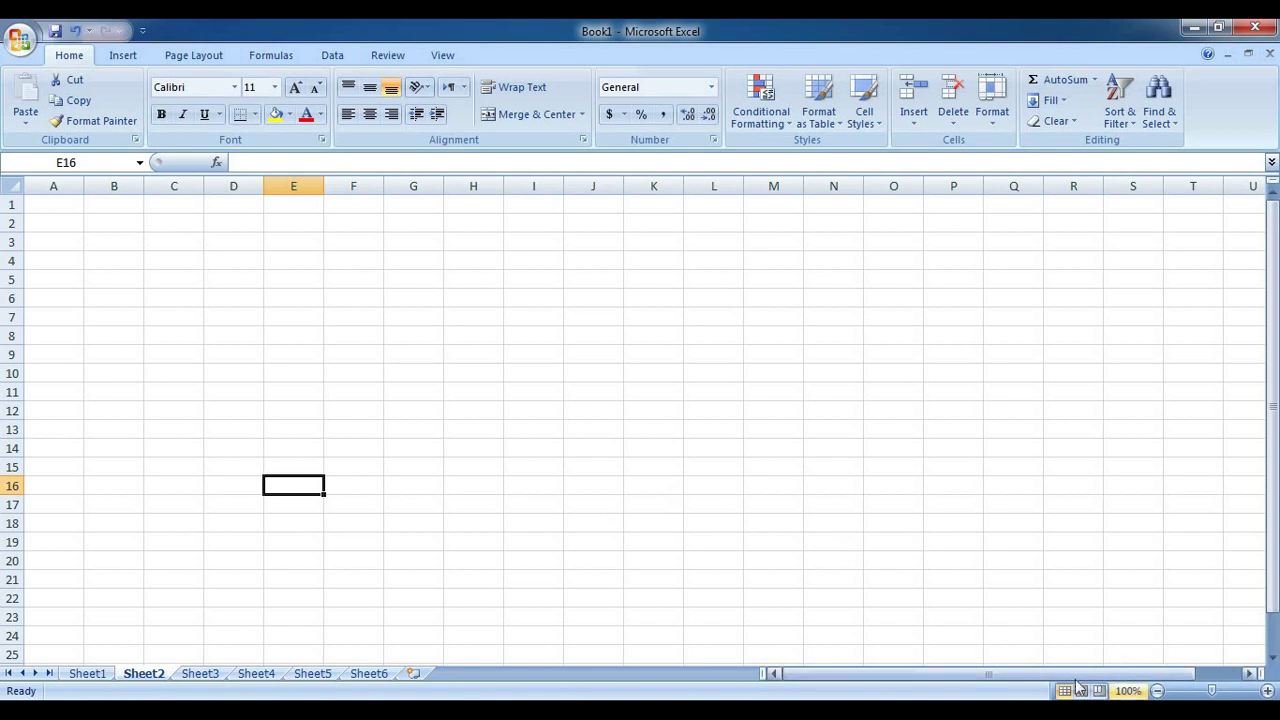
{"action": "left_click_drag", "start_coordinate": [1040, 674], "coordinate": [1085, 674]}
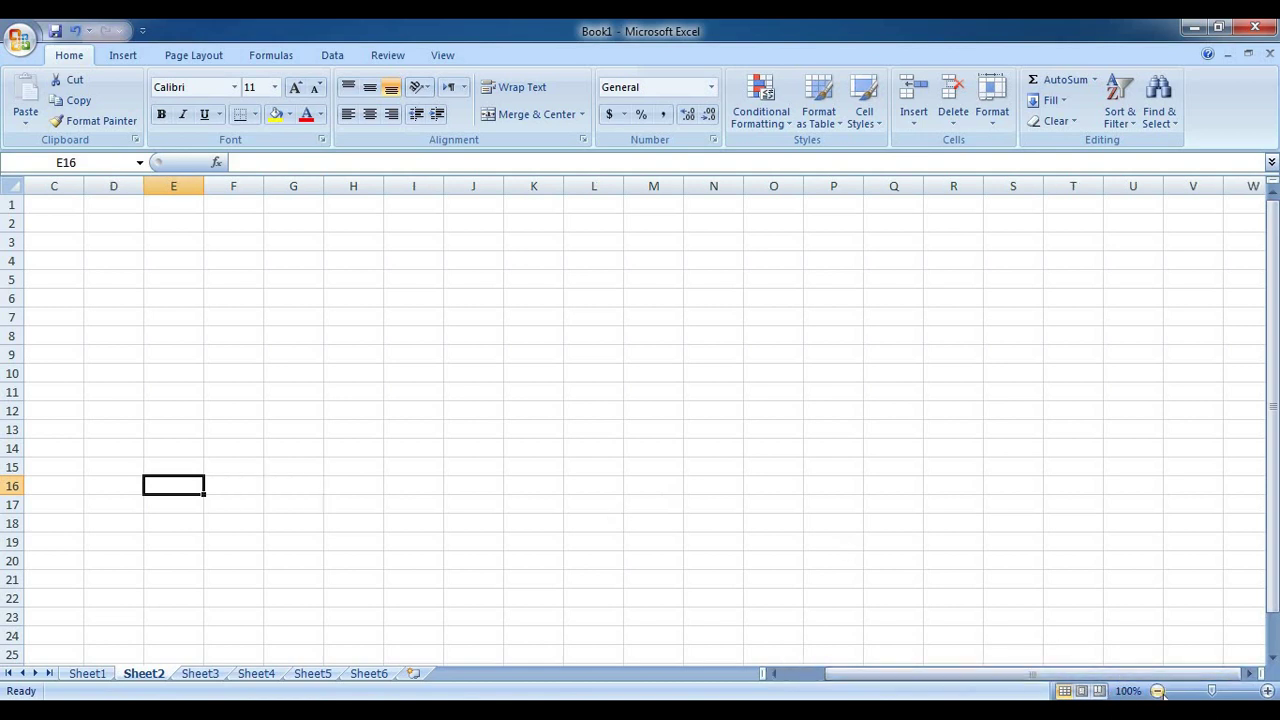
{"action": "left_click", "coordinate": [1267, 690]}
{"action": "left_click", "coordinate": [1267, 690]}
{"action": "left_click", "coordinate": [1267, 690]}
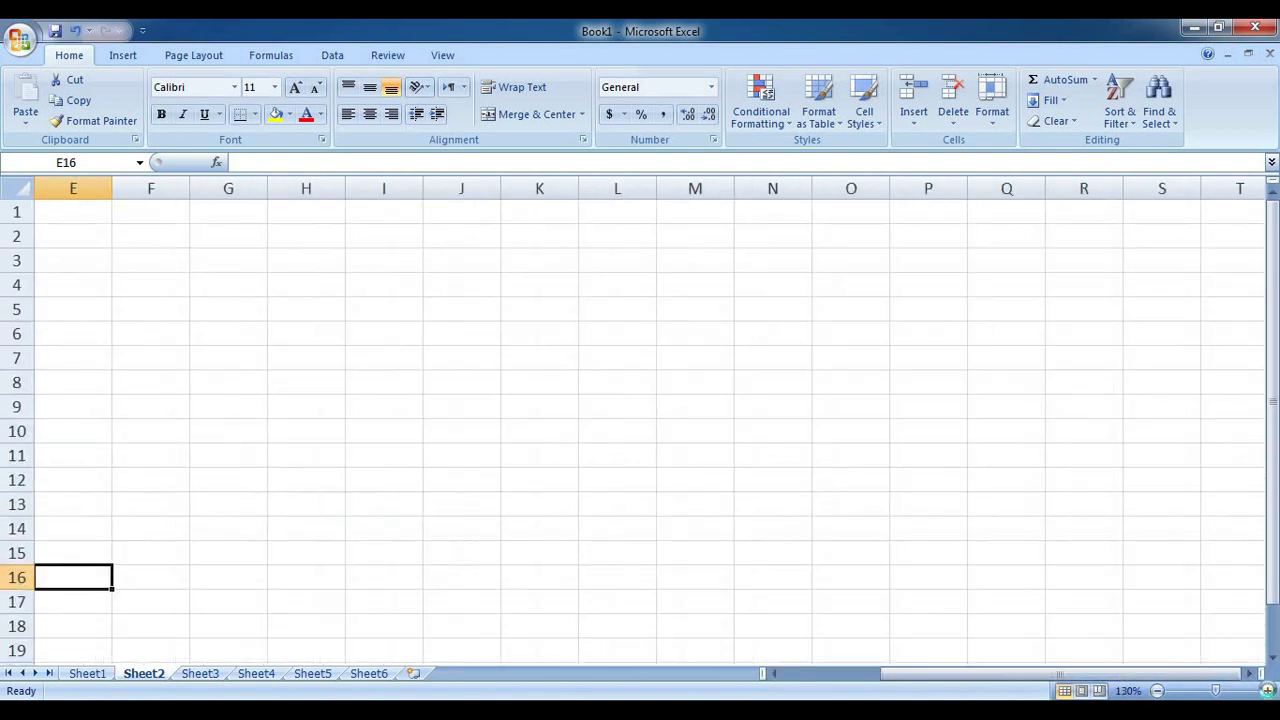
{"action": "left_click", "coordinate": [1267, 690]}
{"action": "left_click", "coordinate": [1267, 690]}
{"action": "left_click", "coordinate": [1267, 690]}
{"action": "left_click", "coordinate": [1157, 690]}
{"action": "left_click", "coordinate": [1157, 690]}
{"action": "left_click", "coordinate": [1157, 690]}
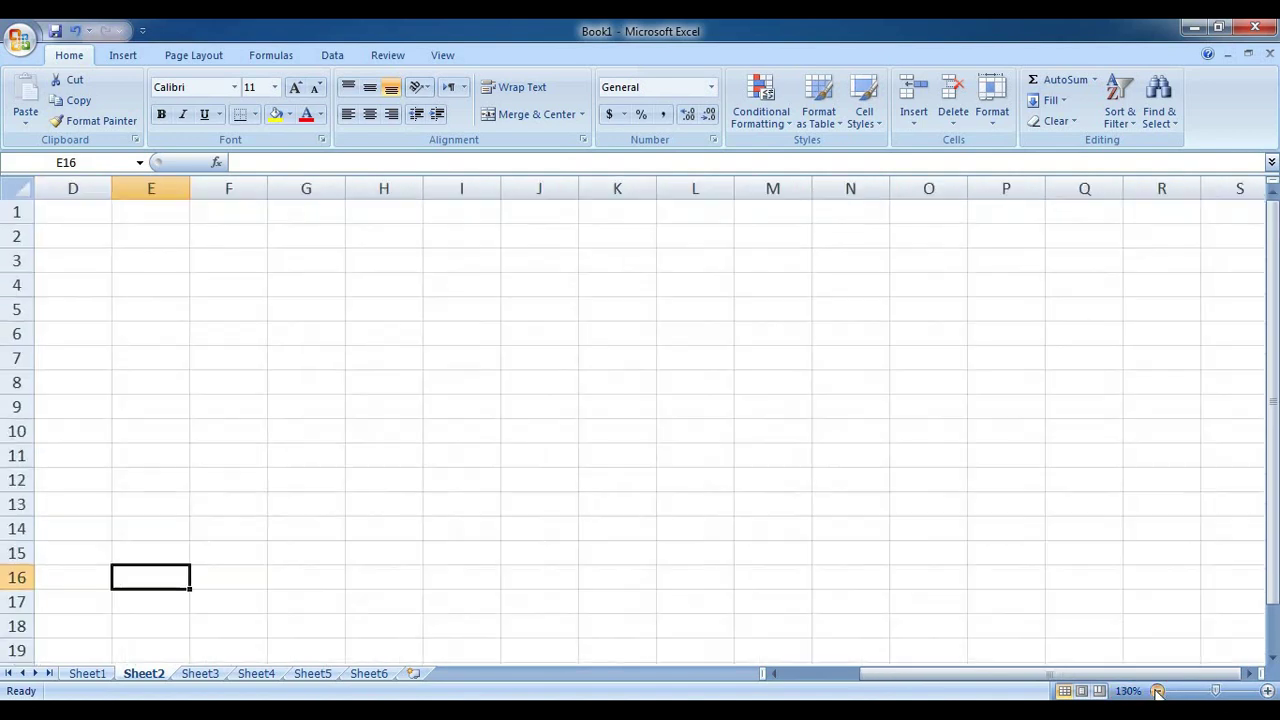
{"action": "left_click", "coordinate": [1157, 690]}
{"action": "left_click", "coordinate": [1157, 690]}
{"action": "left_click", "coordinate": [1157, 690]}
{"action": "left_click", "coordinate": [1157, 690]}
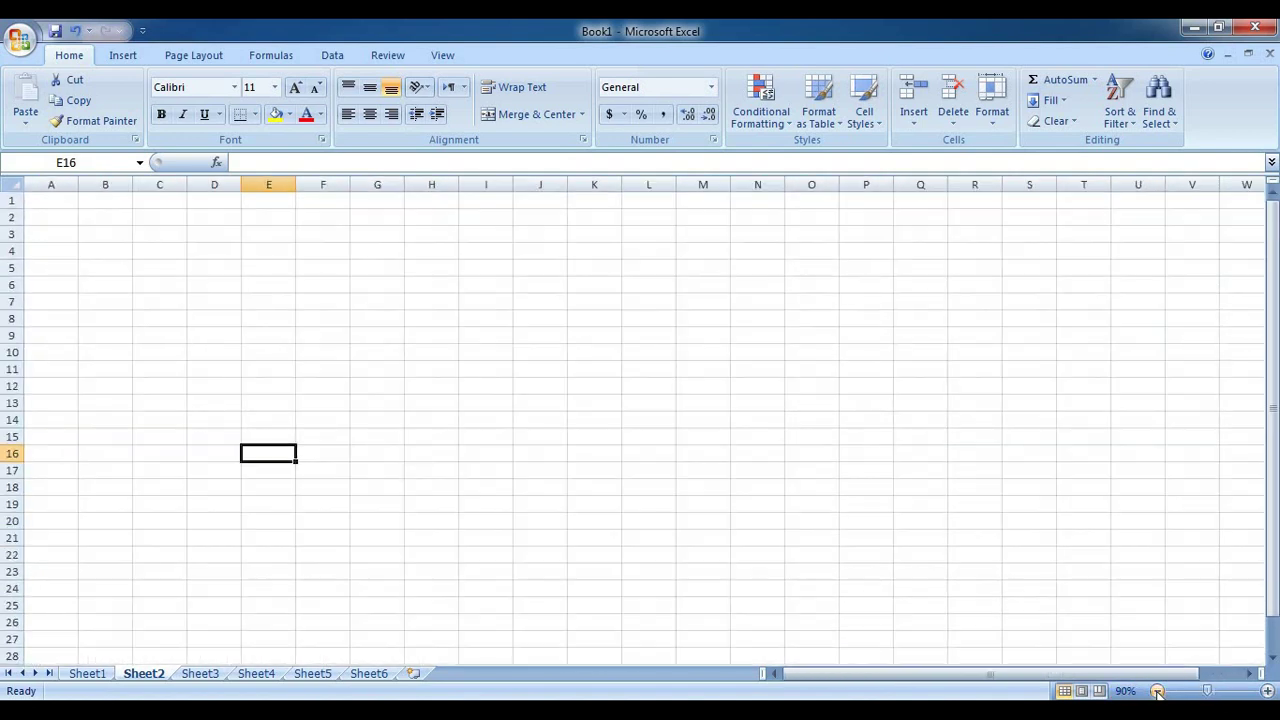
{"action": "left_click", "coordinate": [1267, 690]}
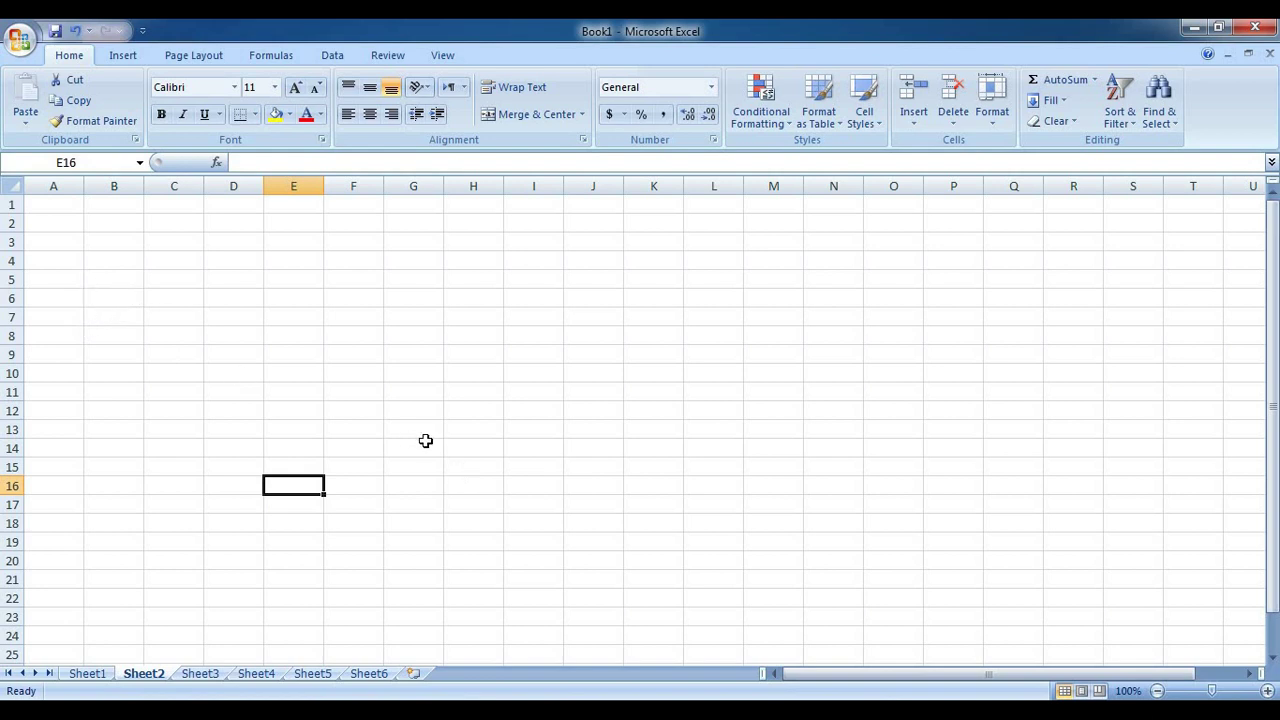
{"action": "left_click", "coordinate": [474, 352]}
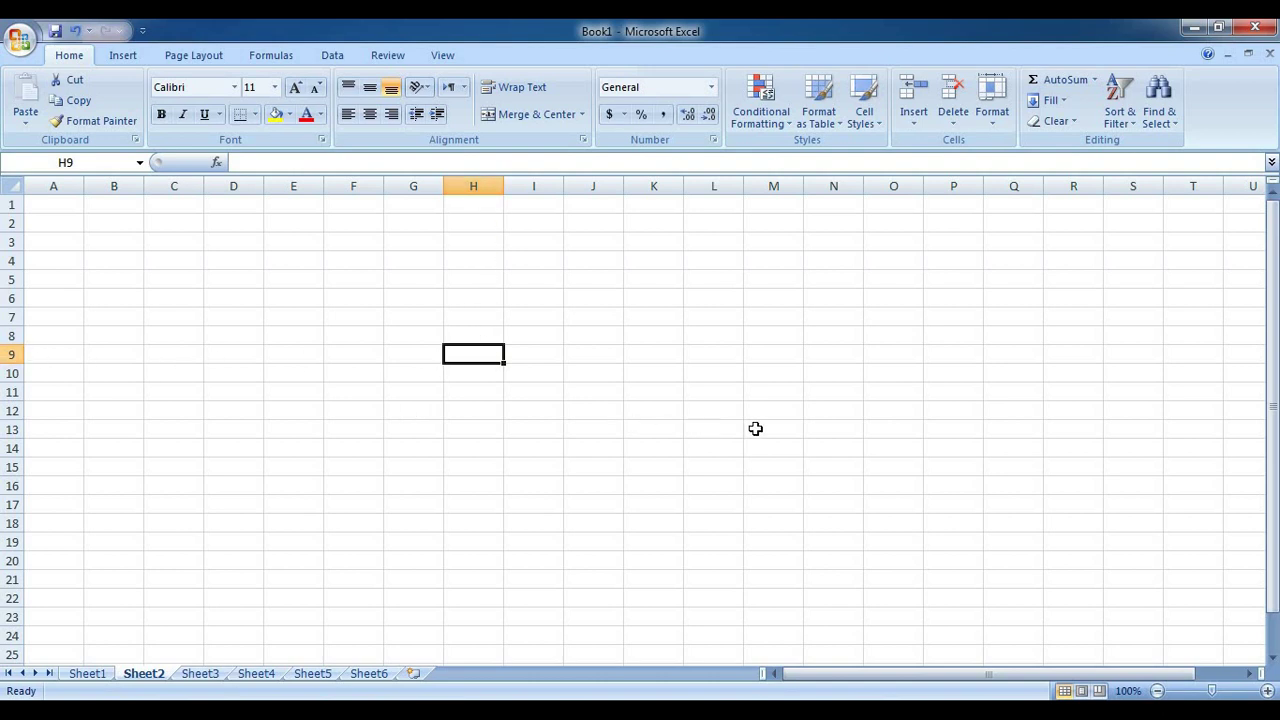
{"action": "left_click", "coordinate": [713, 409]}
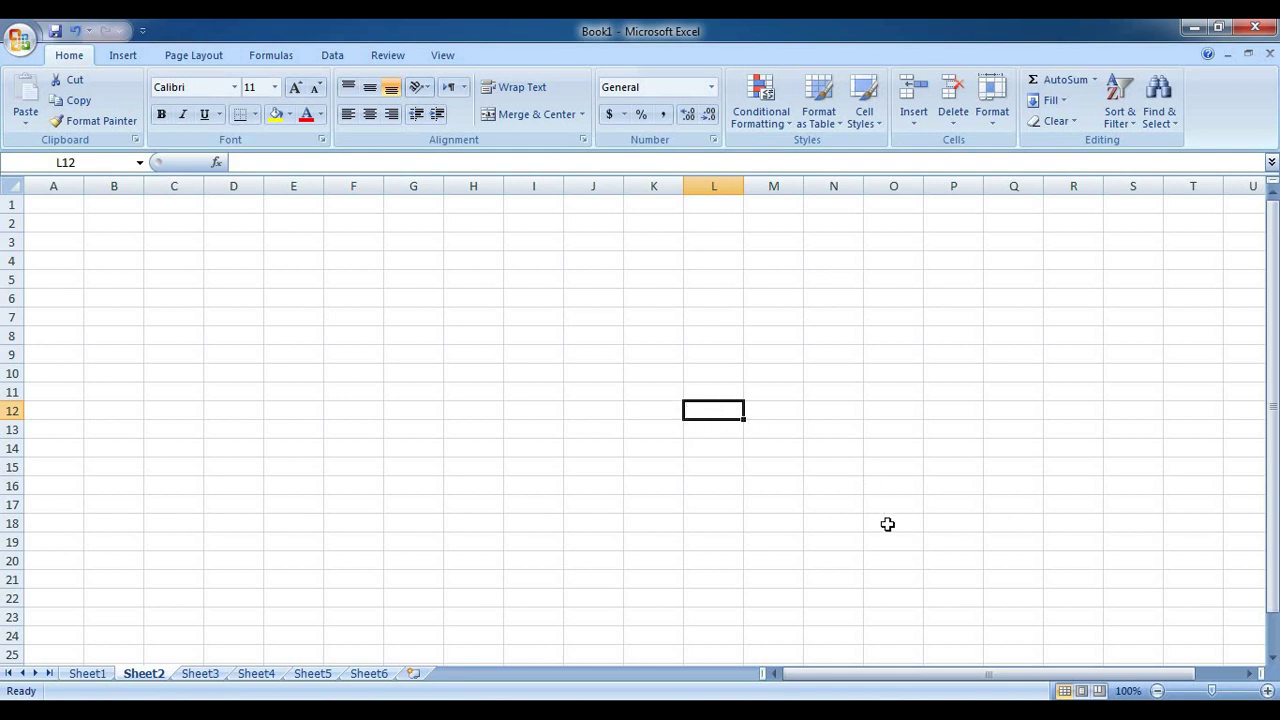
{"action": "left_click", "coordinate": [704, 493]}
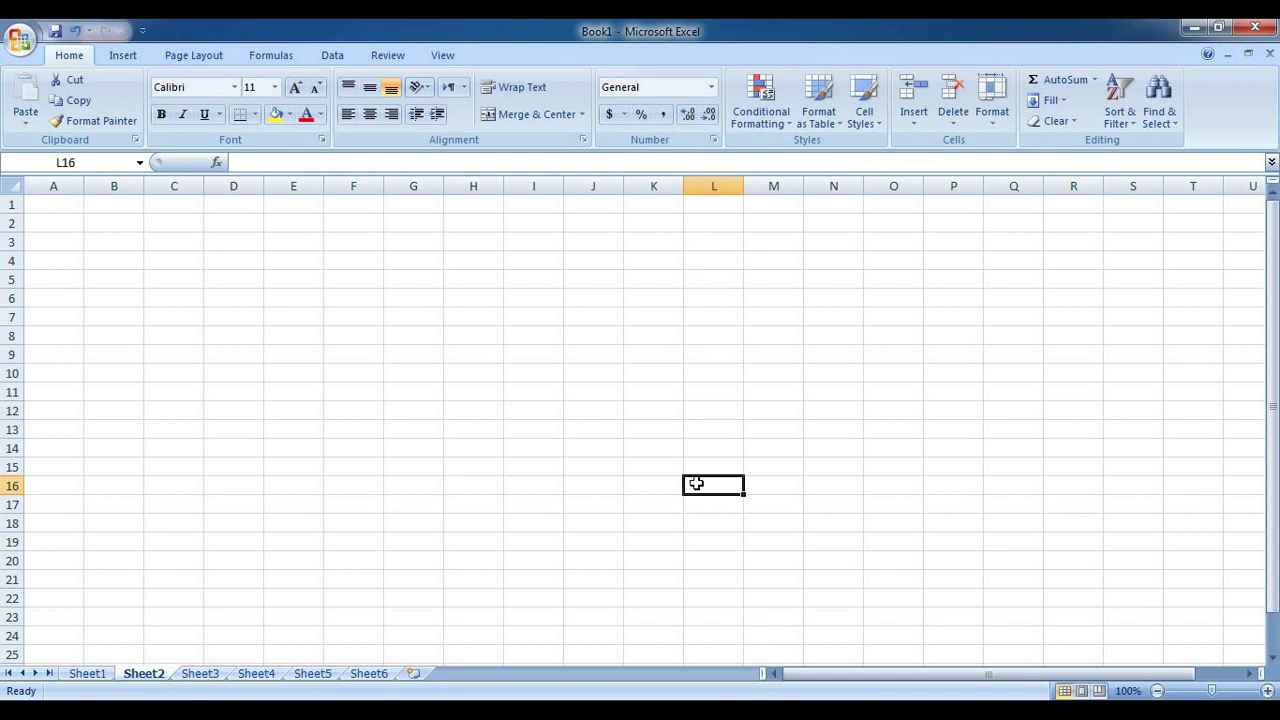